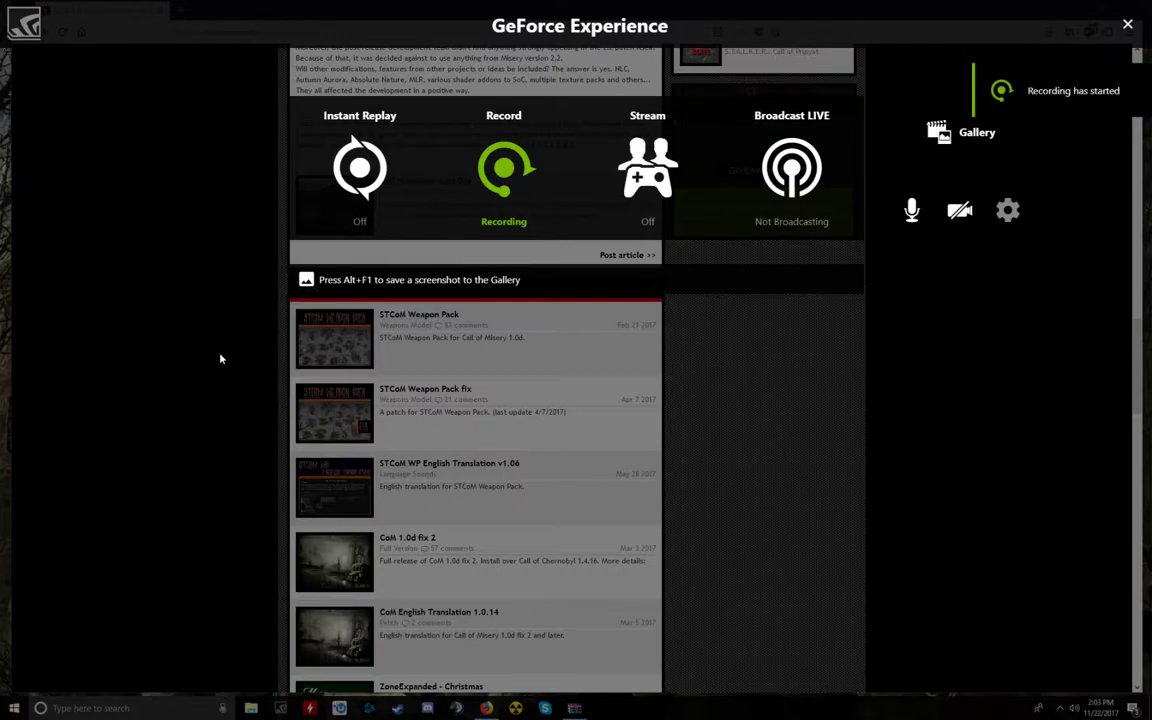
Step: Look over the S.T.A.L.K.E.R.: CoM mod page down to its Files list and check the browser's recent downloads
scroll(300, 463, up, 2)
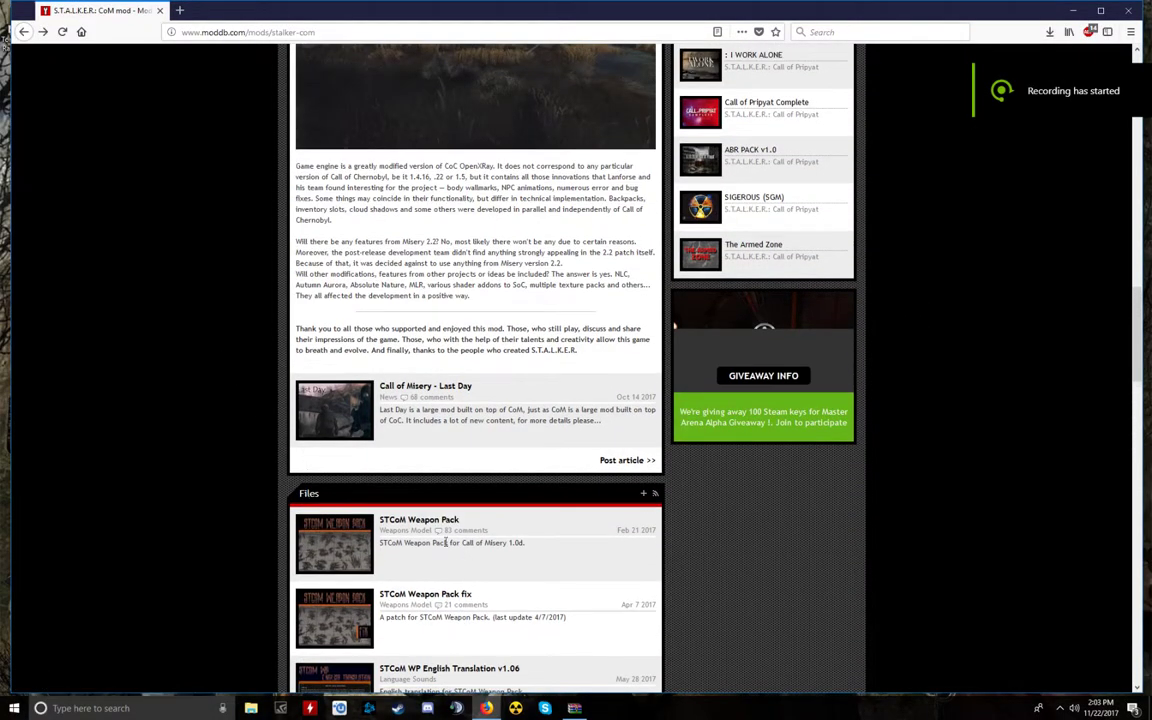
scroll(360, 455, up, 2)
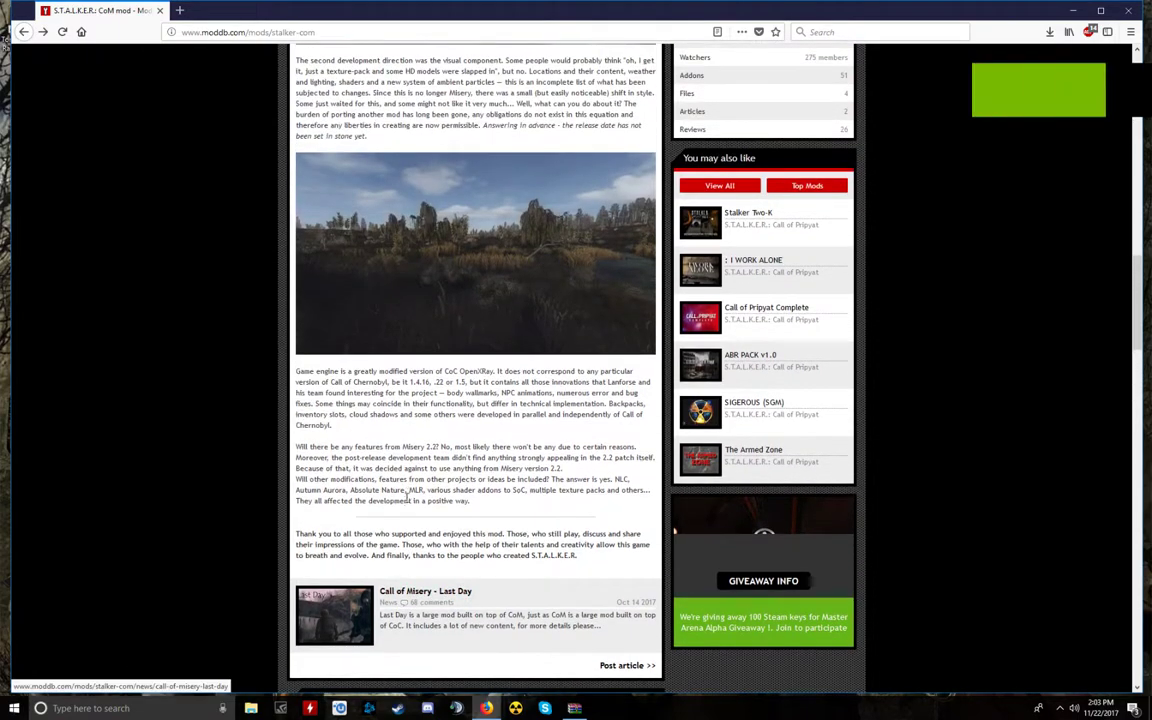
scroll(486, 381, down, 3)
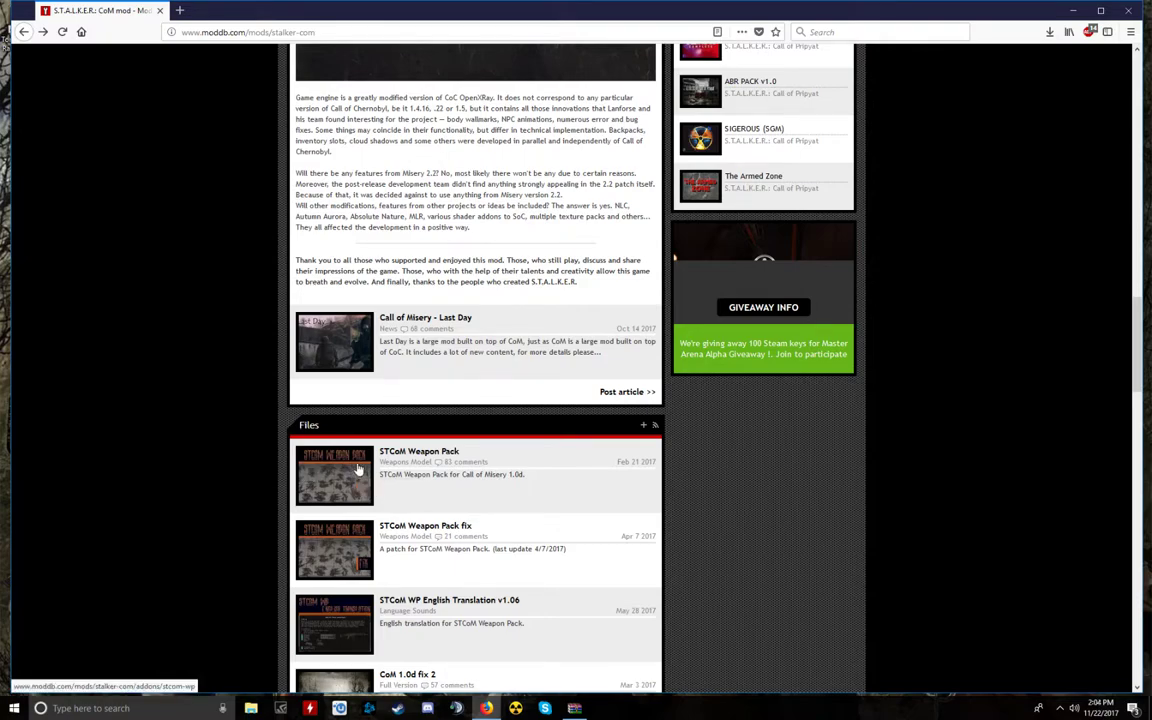
click(1049, 33)
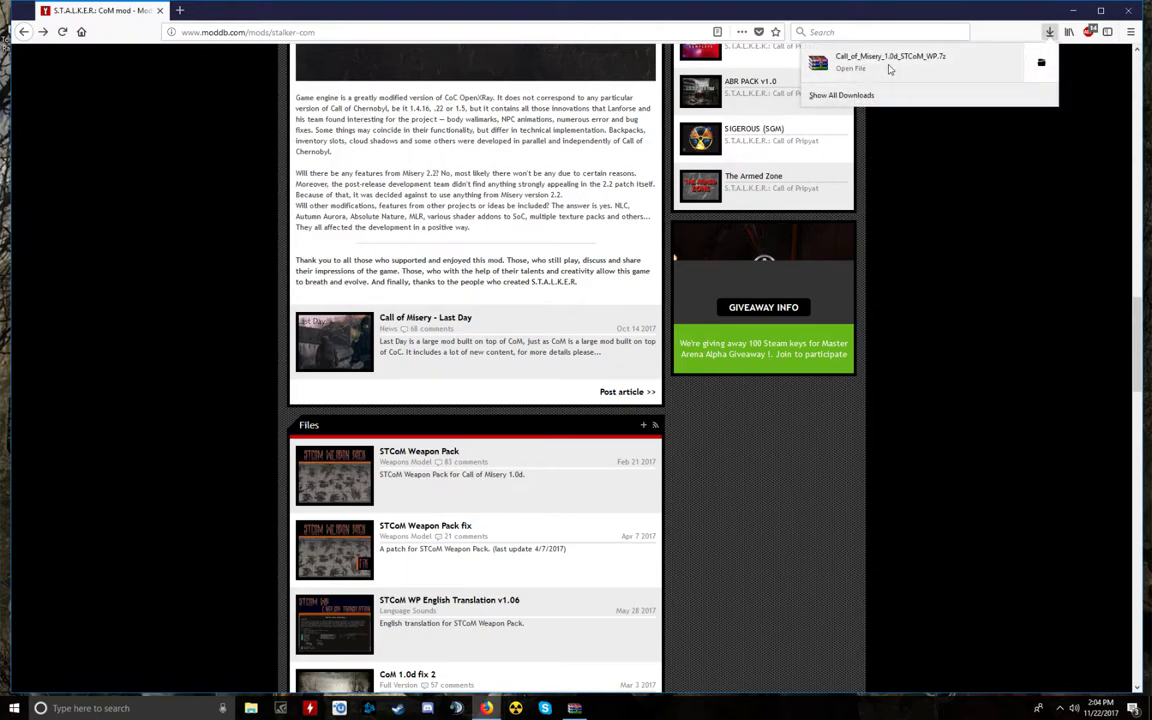
click(1039, 407)
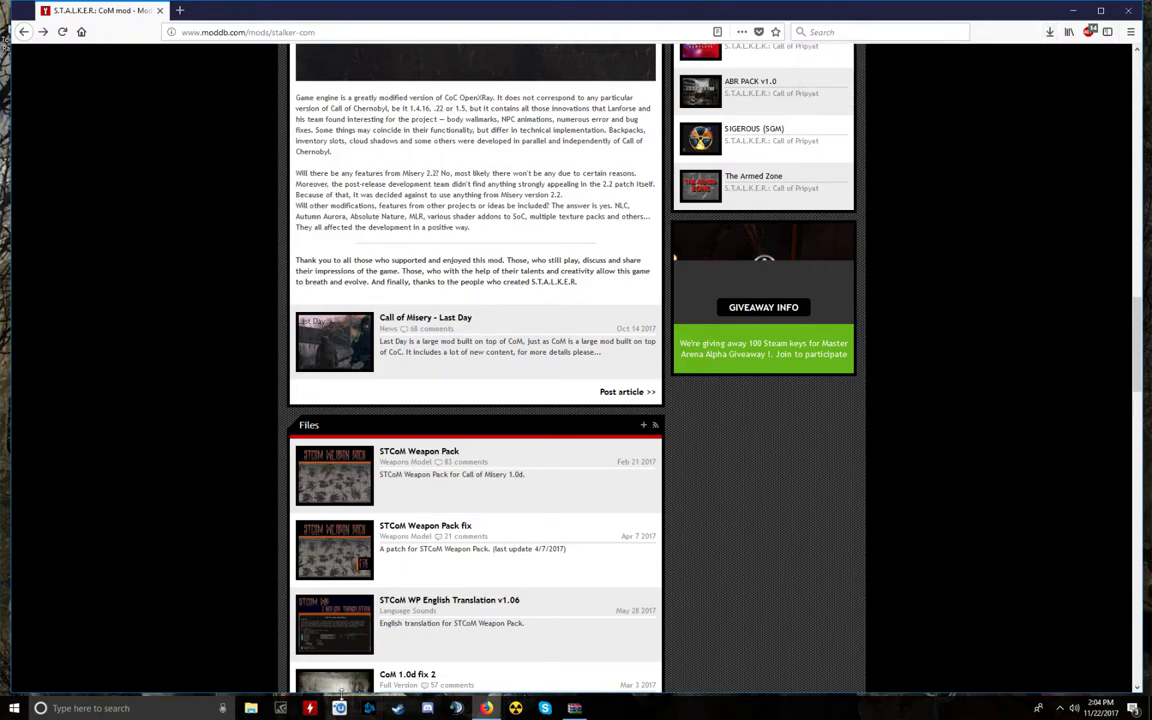
click(513, 710)
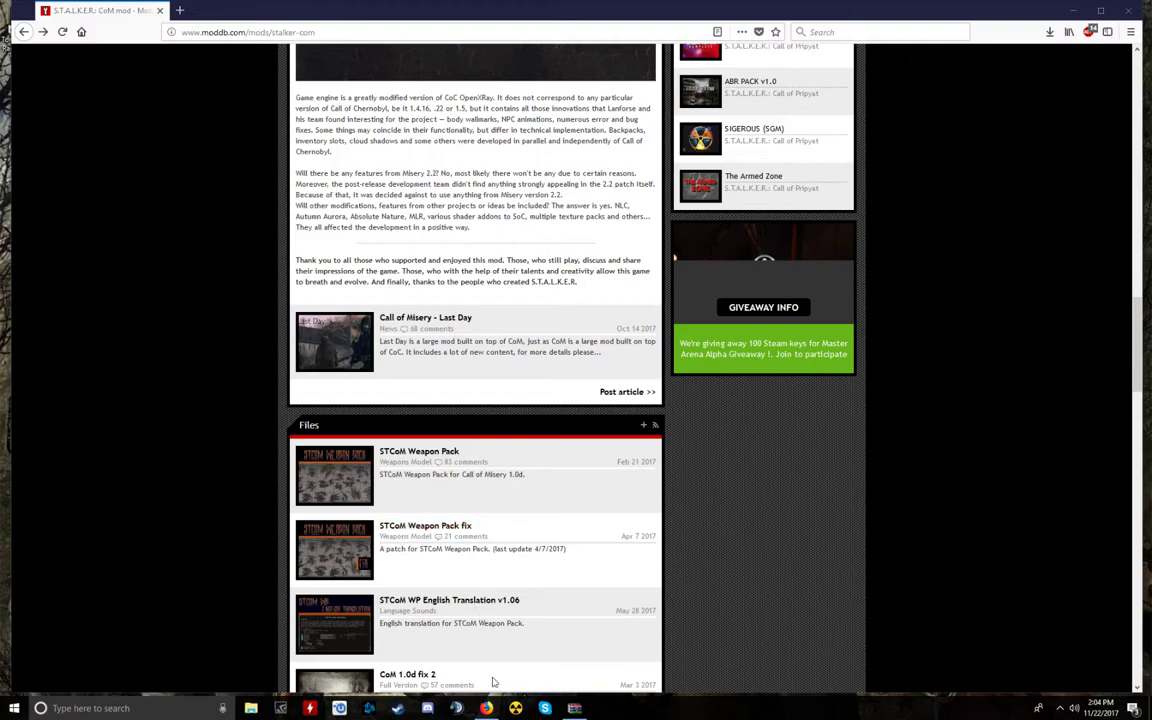
Step: Open the STCoM Weapon Pack fix page and read its full description, including the installation notes and changelog
click(432, 526)
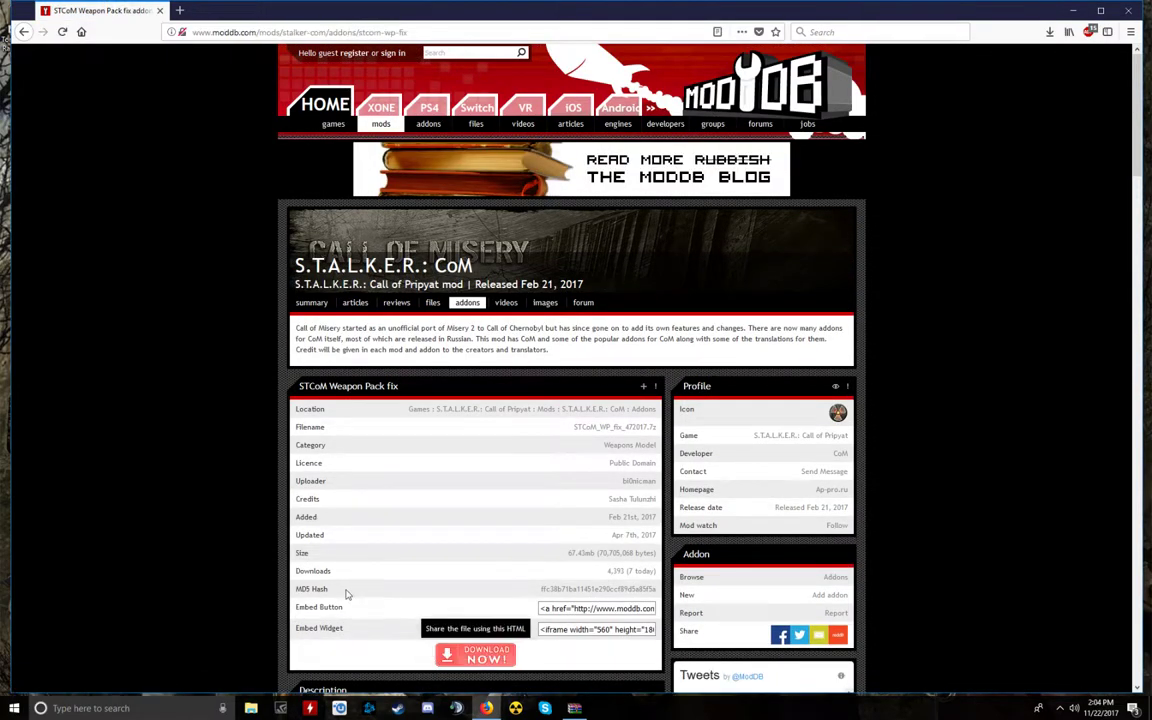
scroll(347, 591, down, 7)
scroll(404, 555, down, 3)
scroll(411, 535, up, 6)
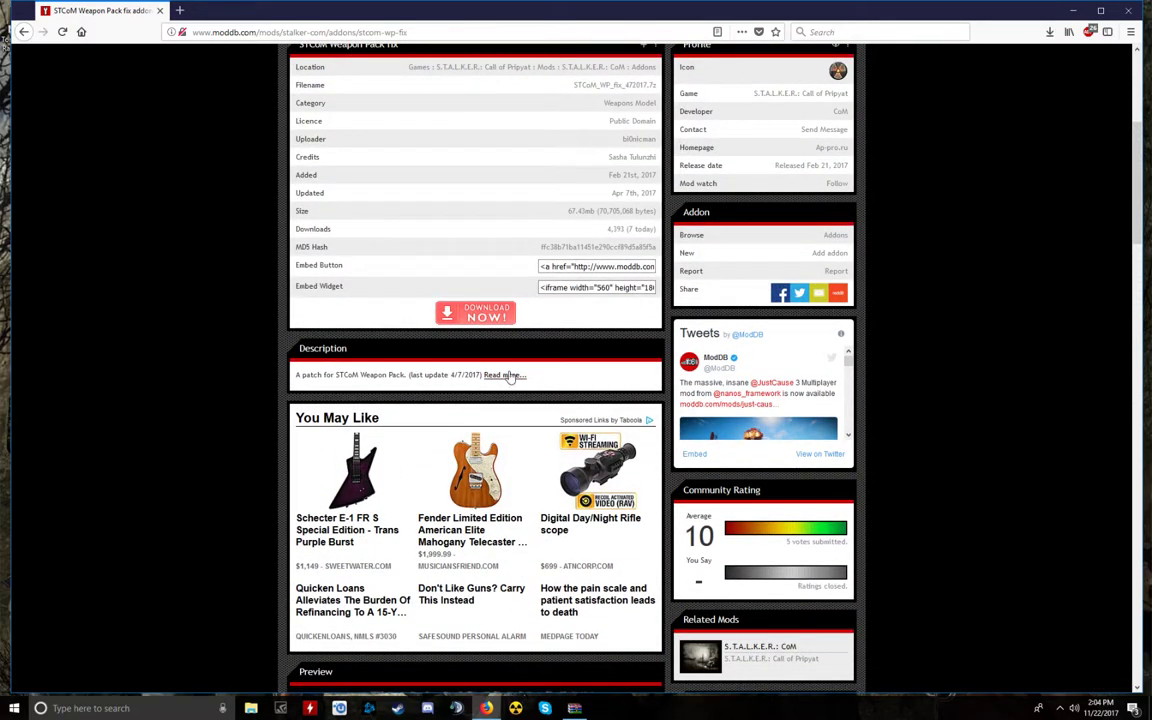
click(503, 375)
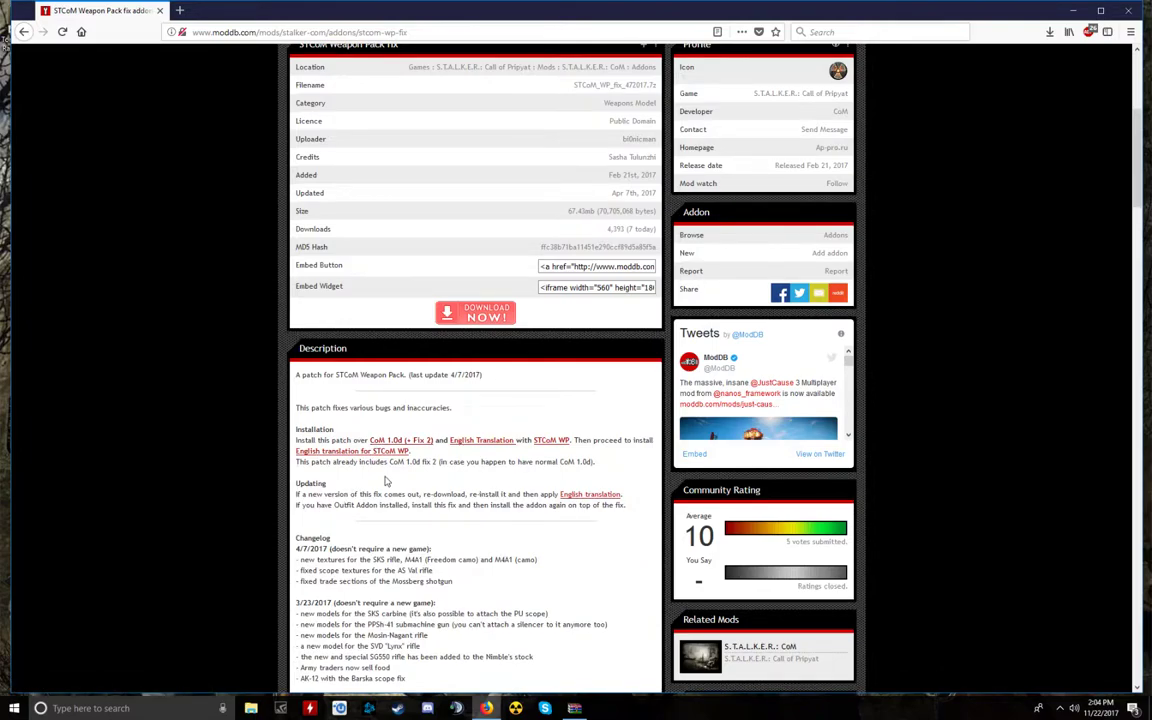
scroll(385, 488, down, 5)
scroll(383, 485, down, 7)
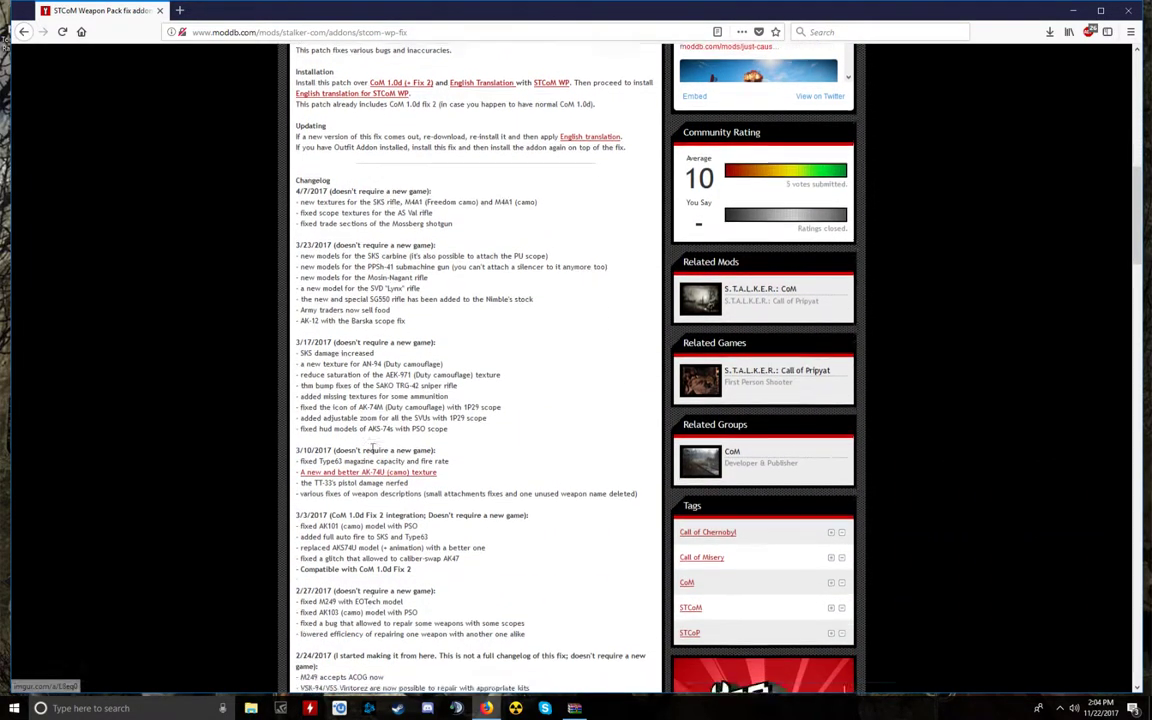
scroll(372, 460, up, 4)
scroll(372, 460, up, 12)
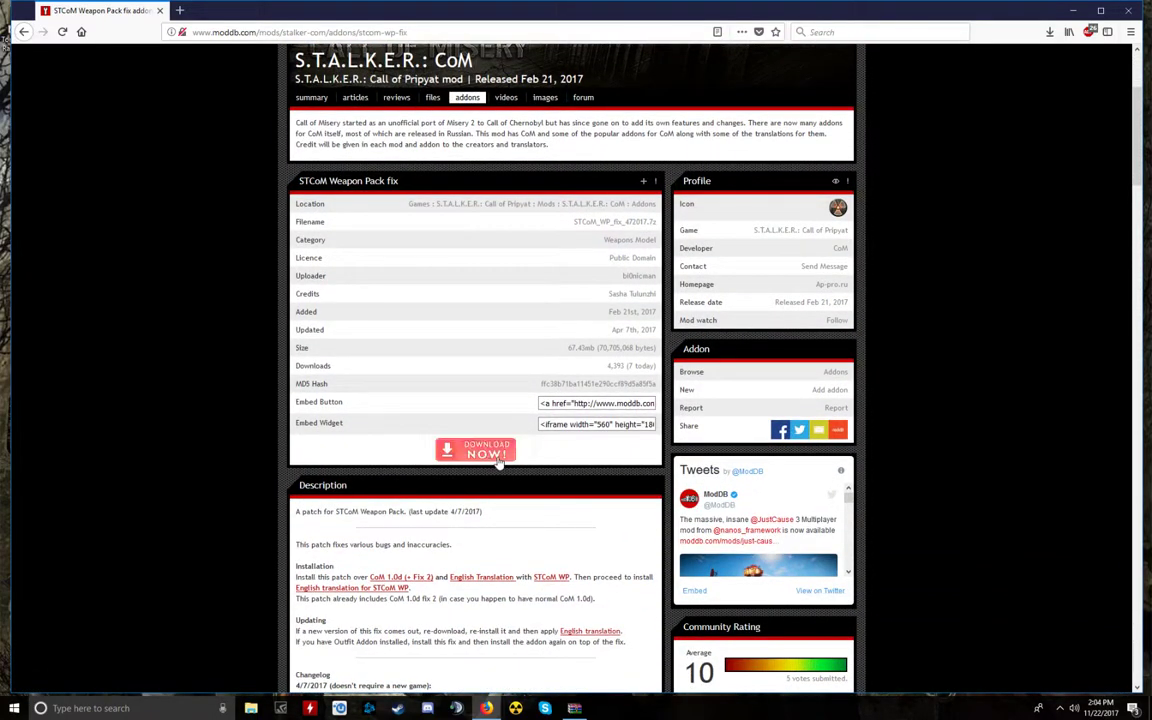
Step: Download STCoM_WP_fix_472017.7z, opening it with WinRAR archiver, and dismiss the trial notification
click(462, 453)
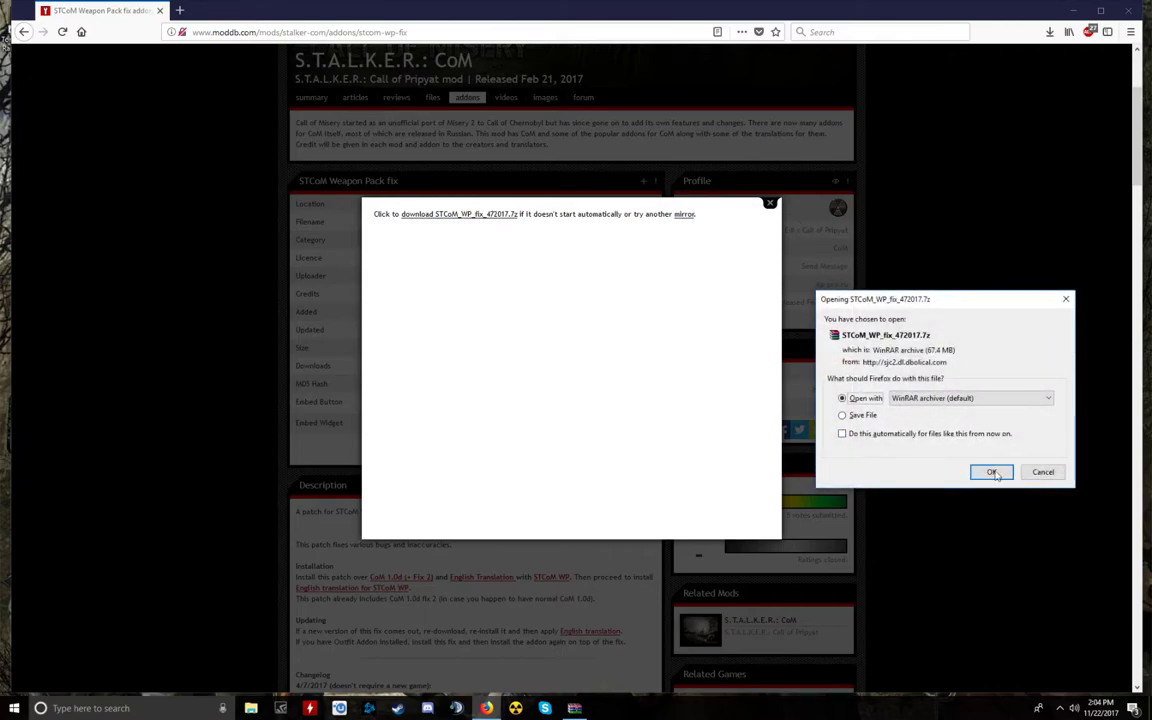
click(993, 474)
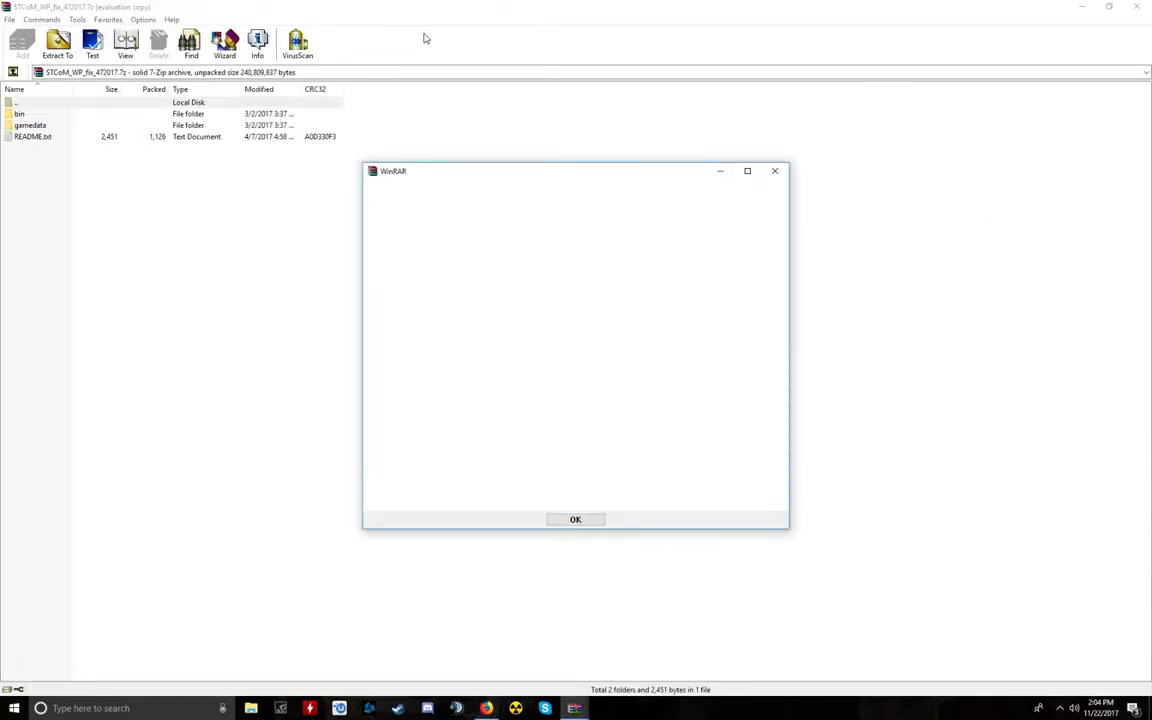
click(775, 171)
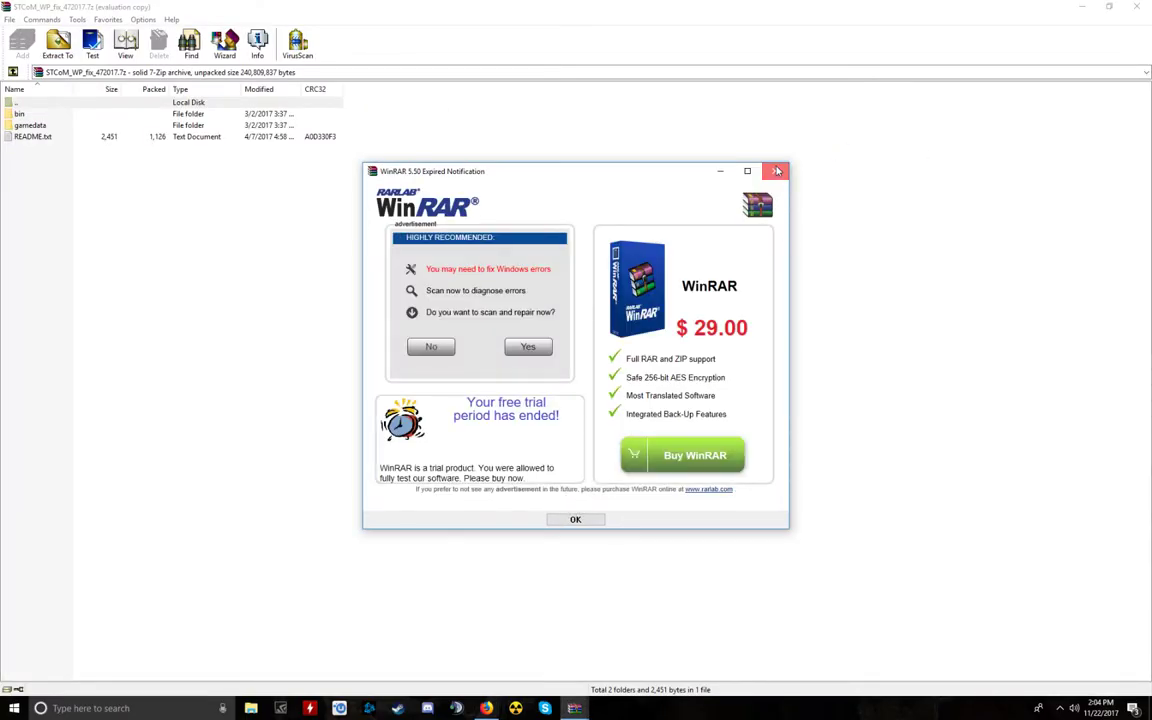
Step: Extract bin, gamedata and README.txt from the Weapon Pack fix archive to D:\GAMES\steamapps\common\S.T.A.L.K.E.R. - Call of Chernobyl
ctrl+click(34, 117)
ctrl+click(33, 126)
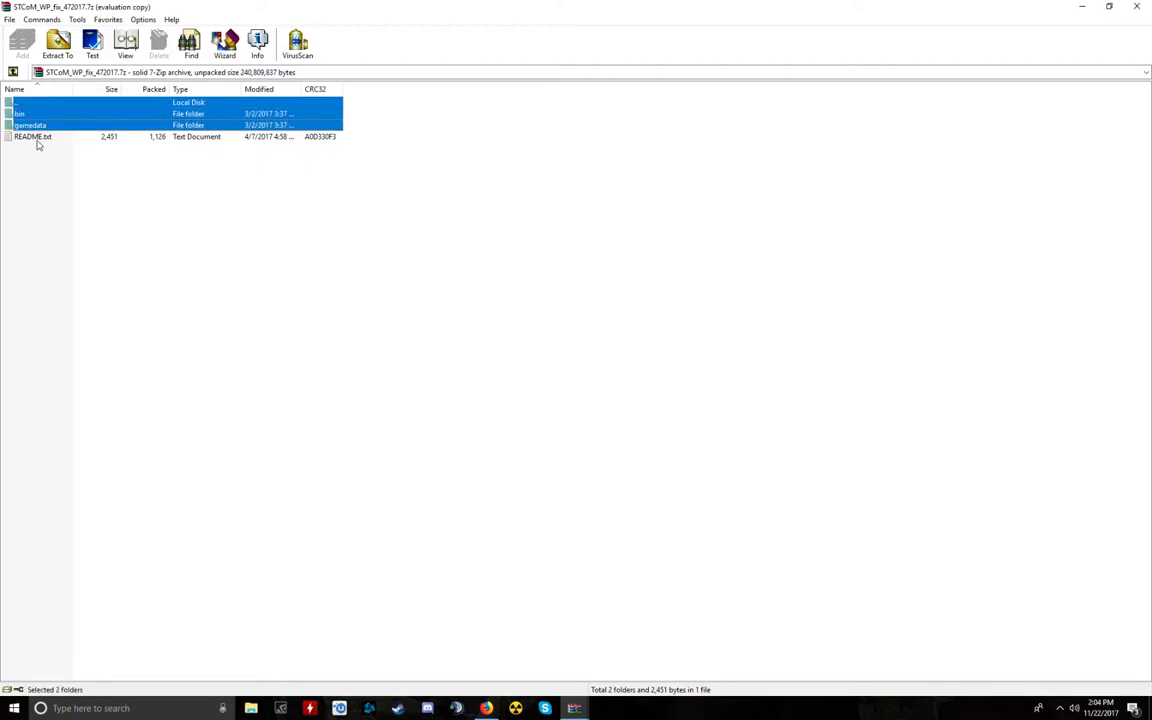
ctrl+click(36, 138)
click(72, 44)
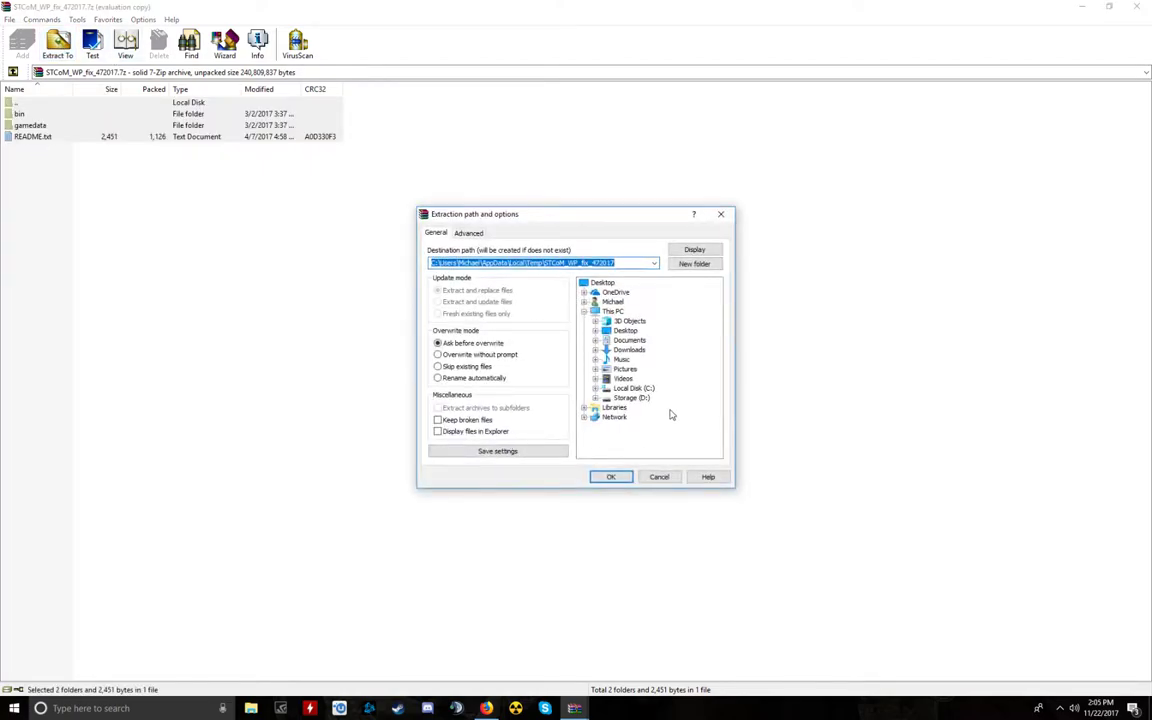
click(630, 398)
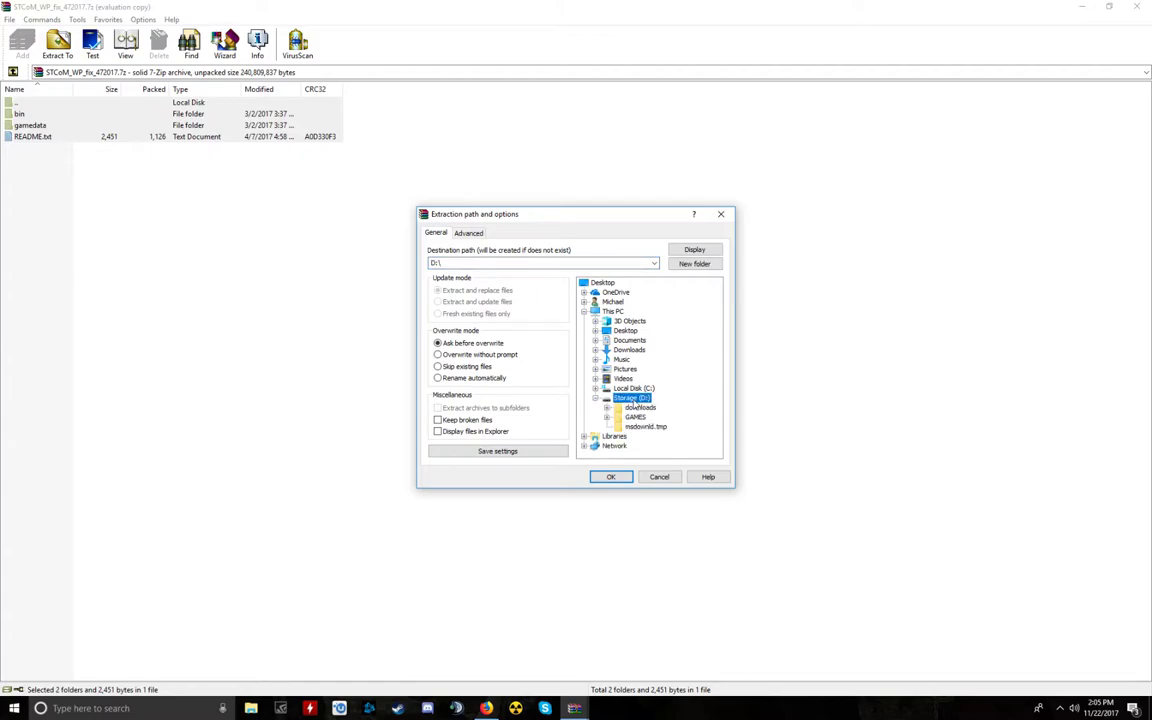
click(636, 417)
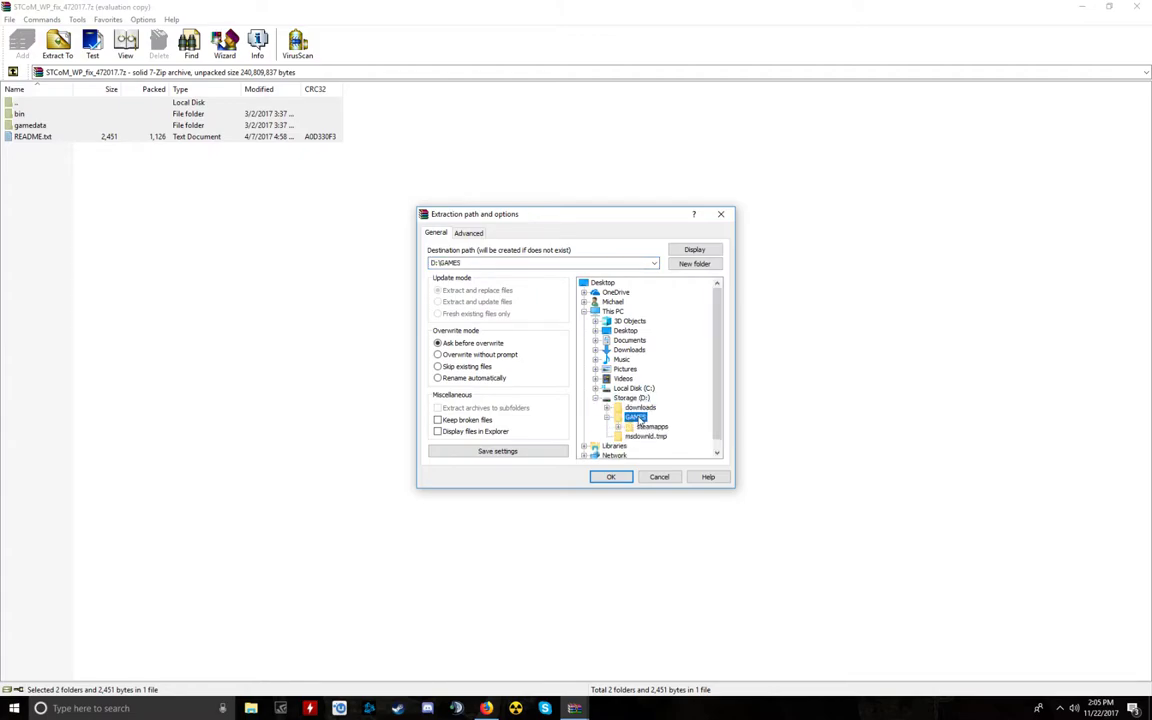
click(651, 427)
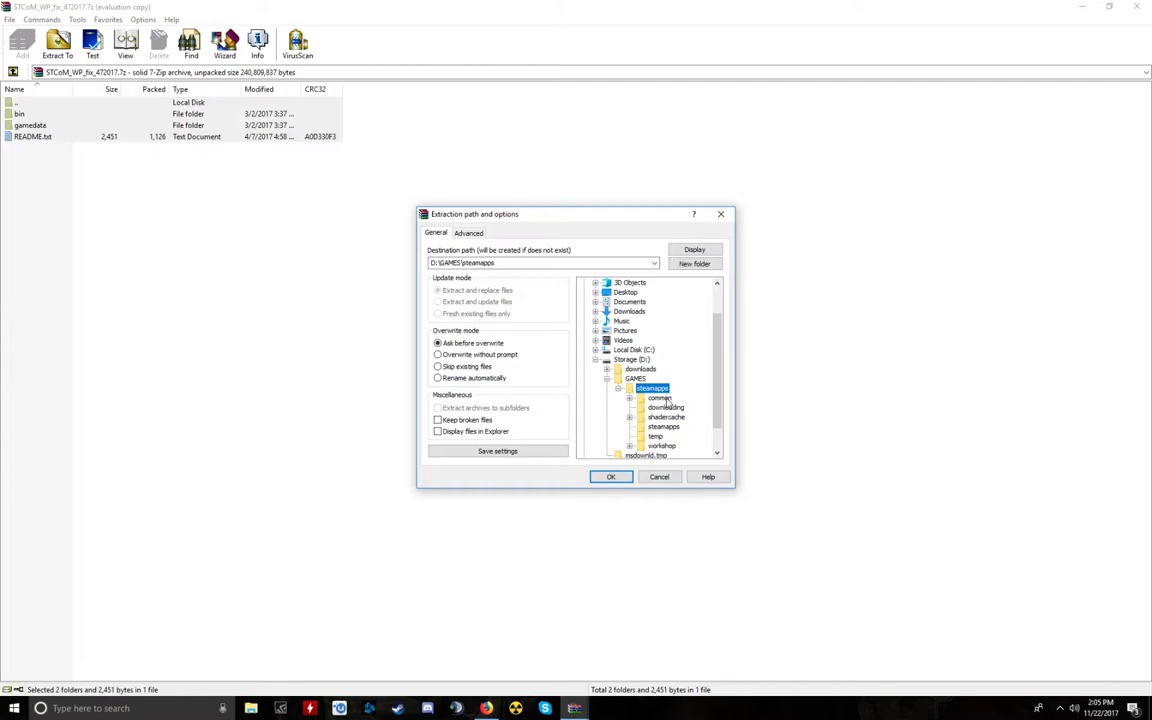
click(662, 399)
click(680, 453)
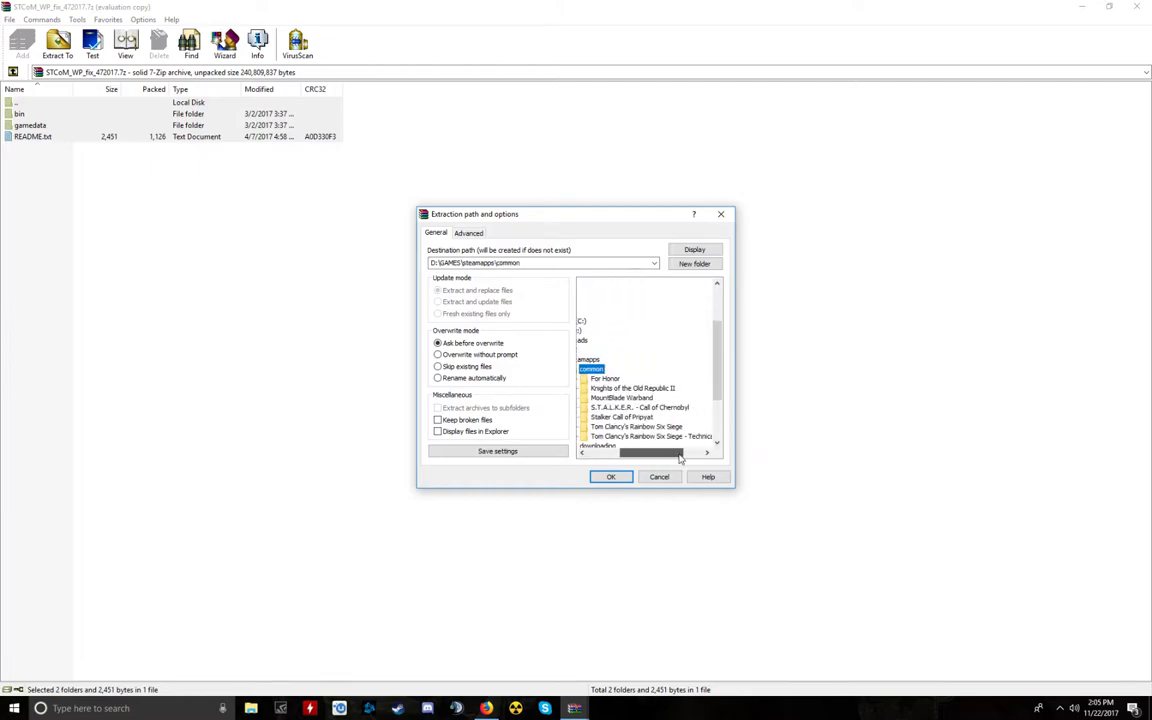
drag(679, 454, 681, 454)
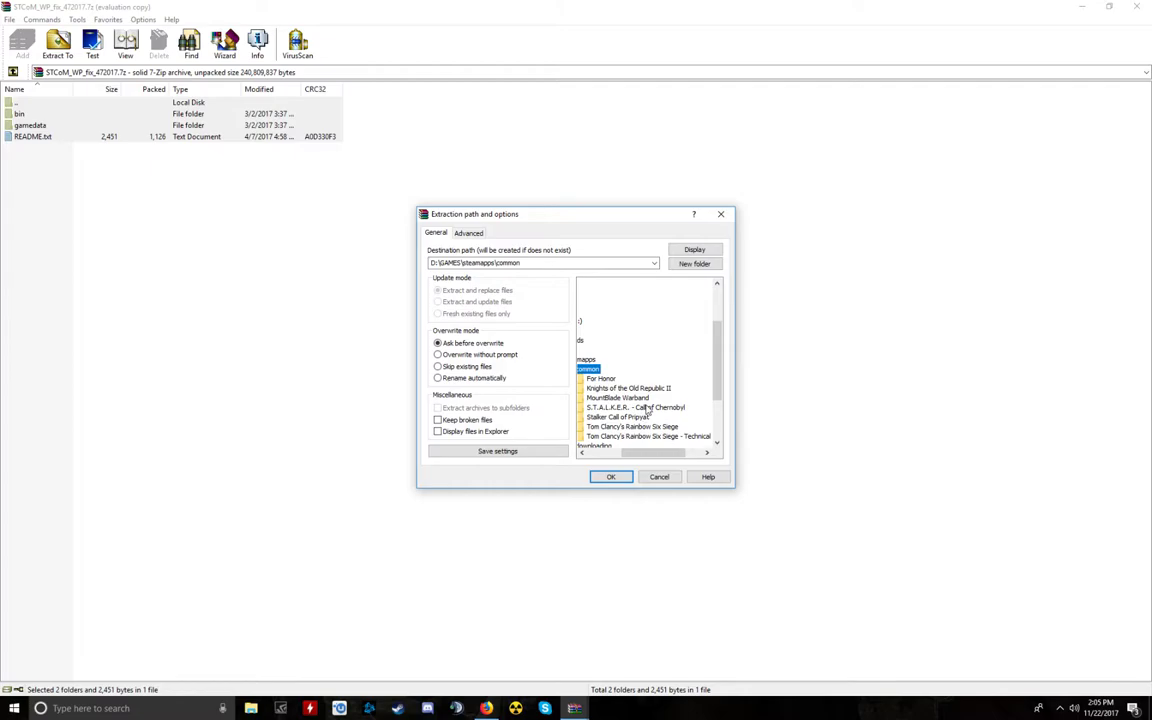
click(647, 408)
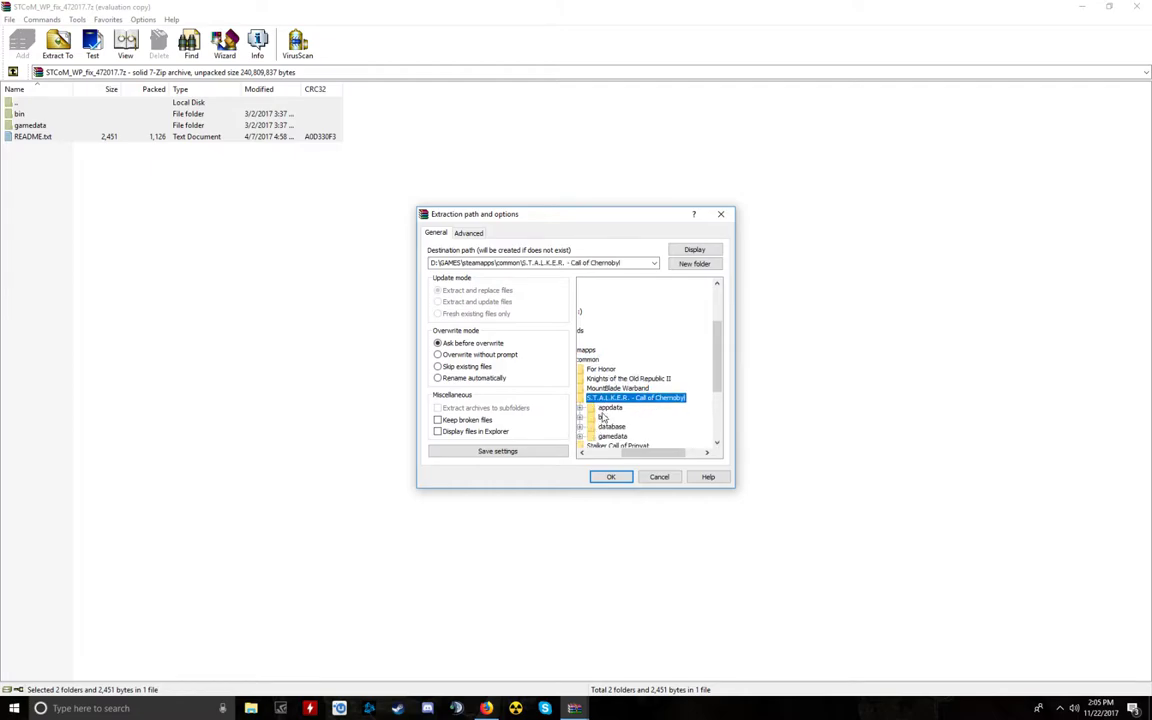
click(611, 477)
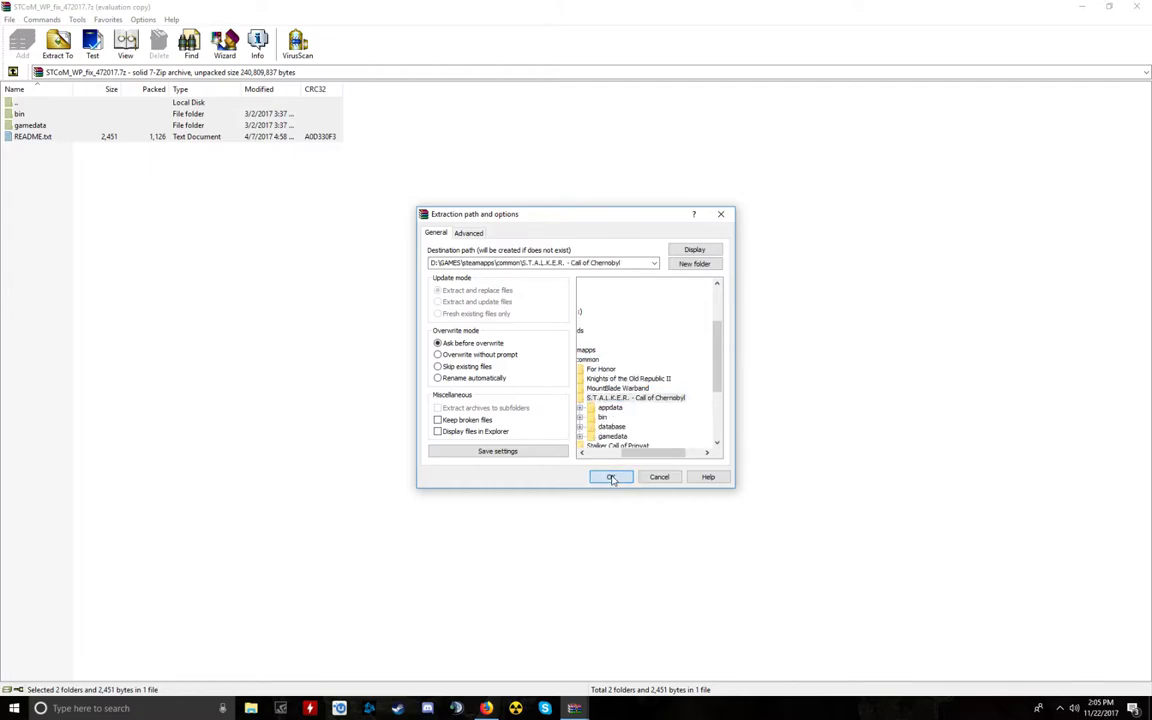
click(552, 415)
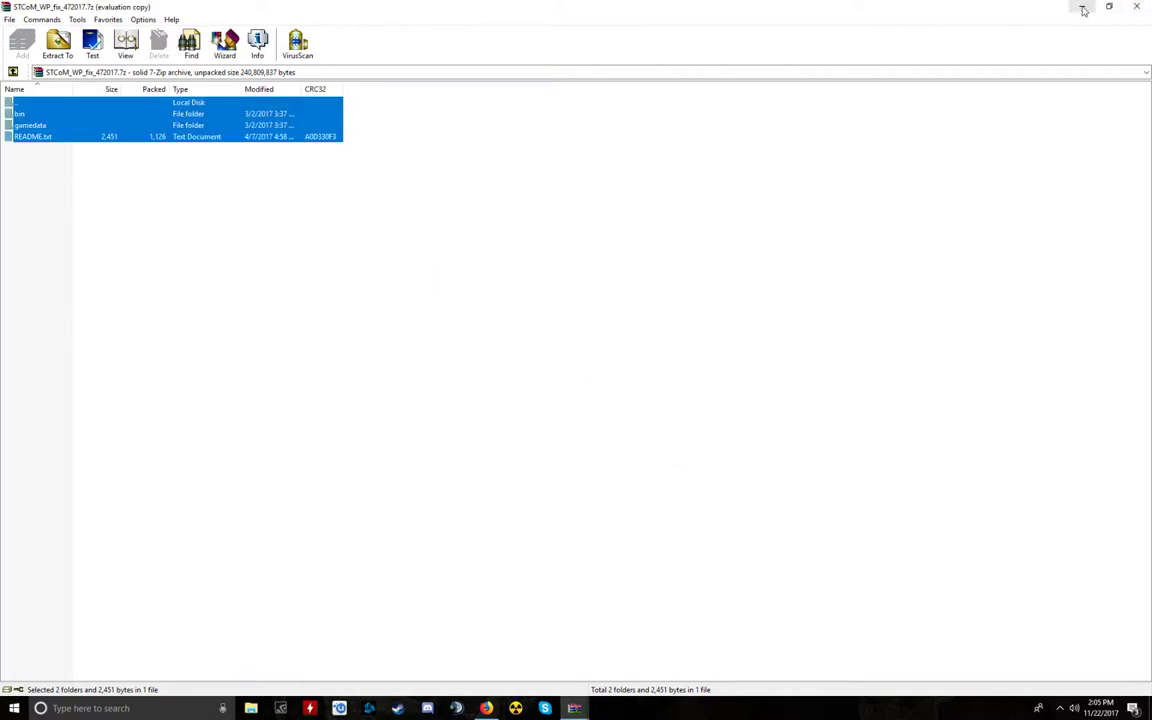
Step: Return to Firefox, go back to the S.T.A.L.K.E.R.: CoM mod page and open the STCoM WP English Translation v1.06 page
click(1083, 10)
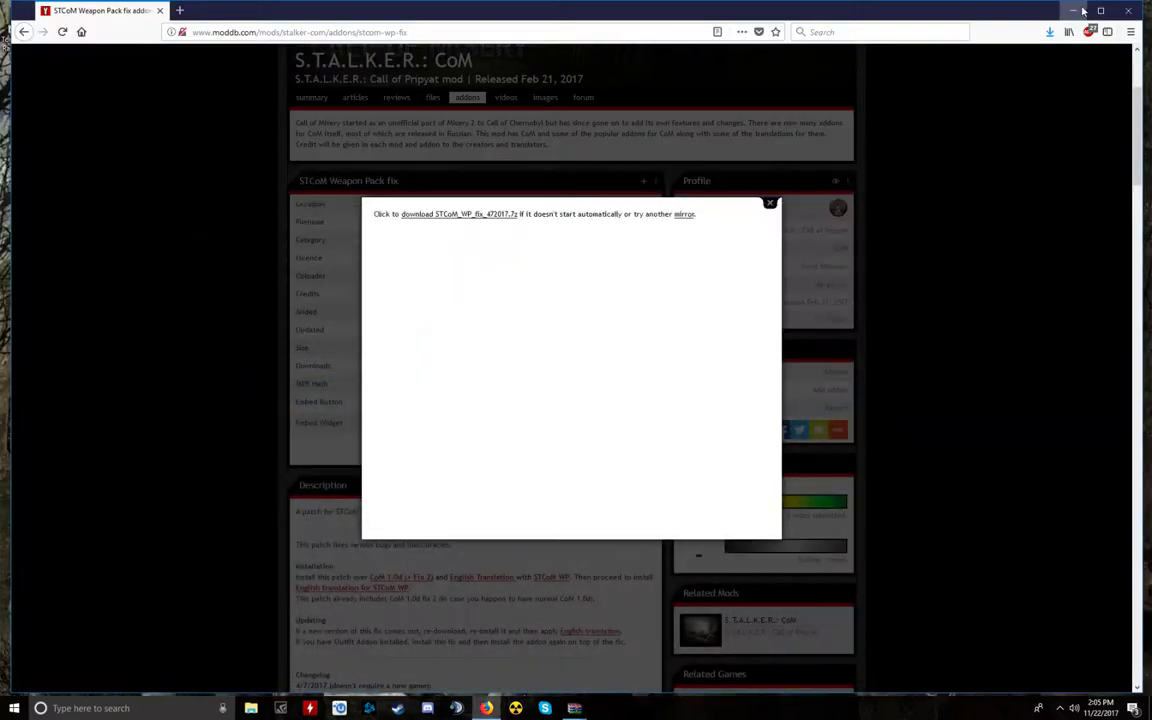
click(770, 204)
scroll(222, 355, down, 3)
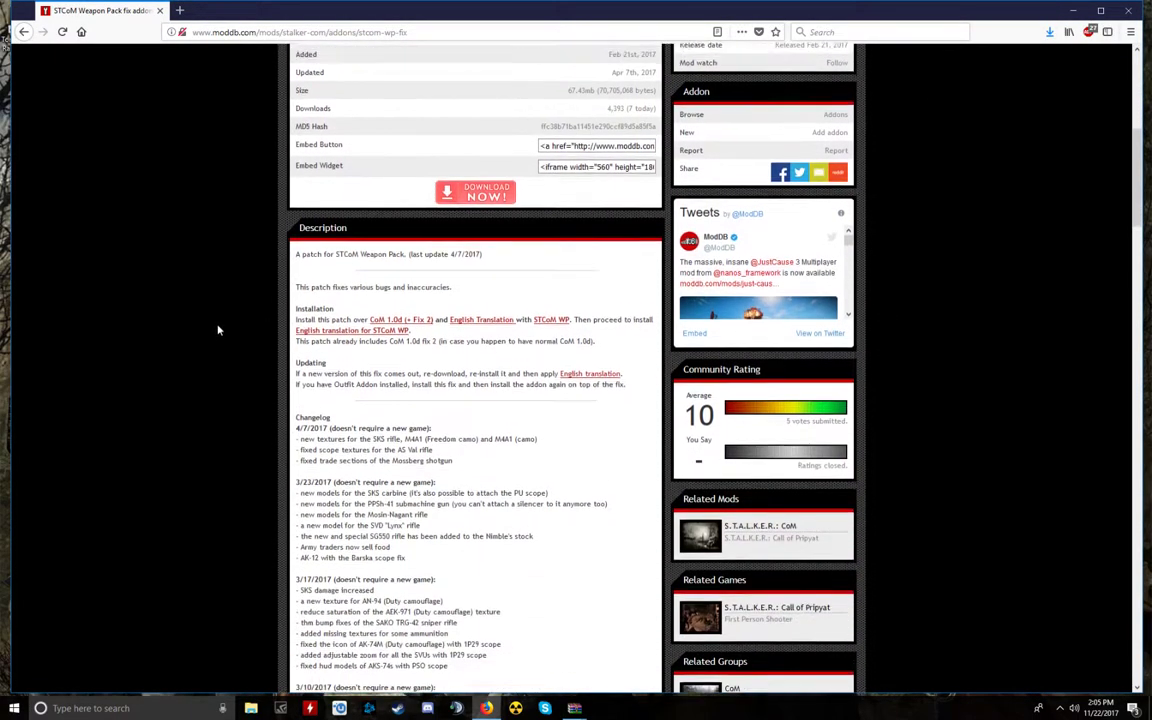
scroll(222, 355, up, 3)
click(22, 32)
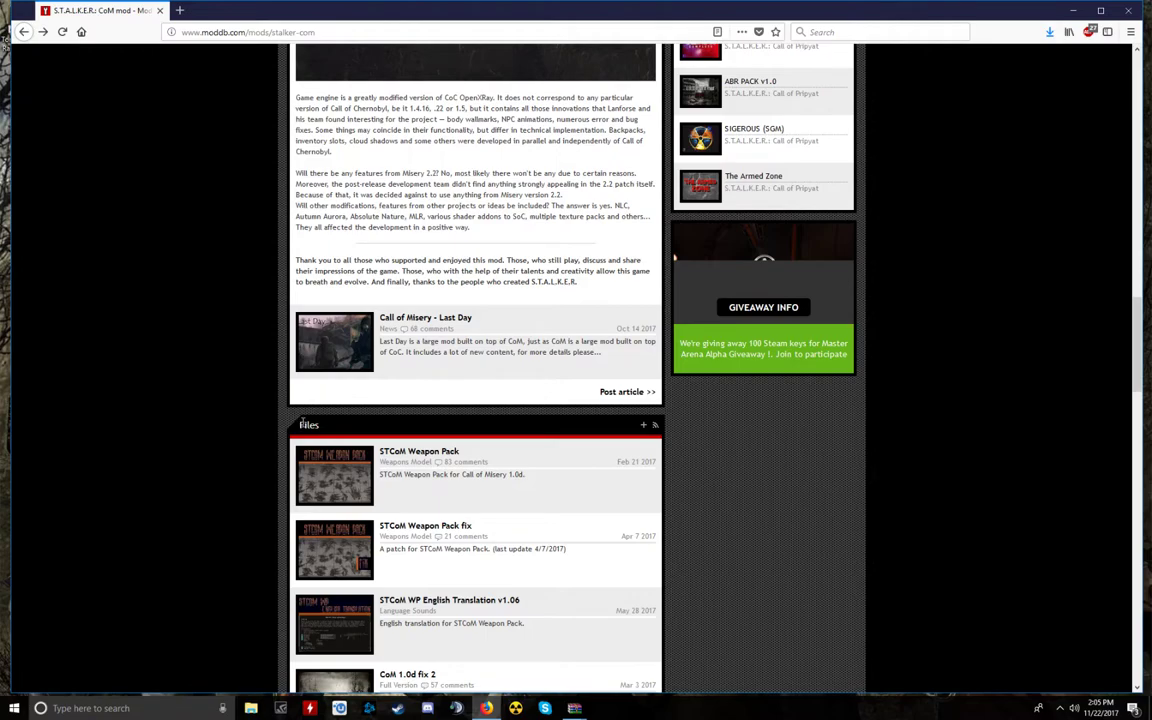
scroll(442, 571, down, 1)
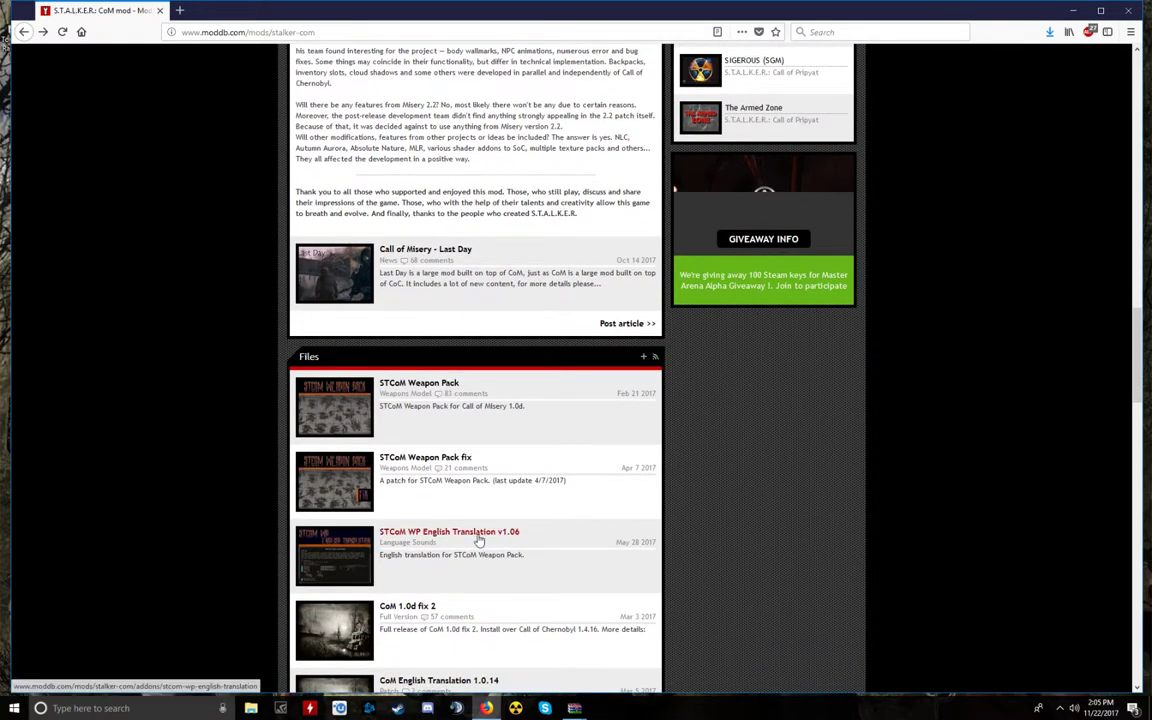
click(468, 533)
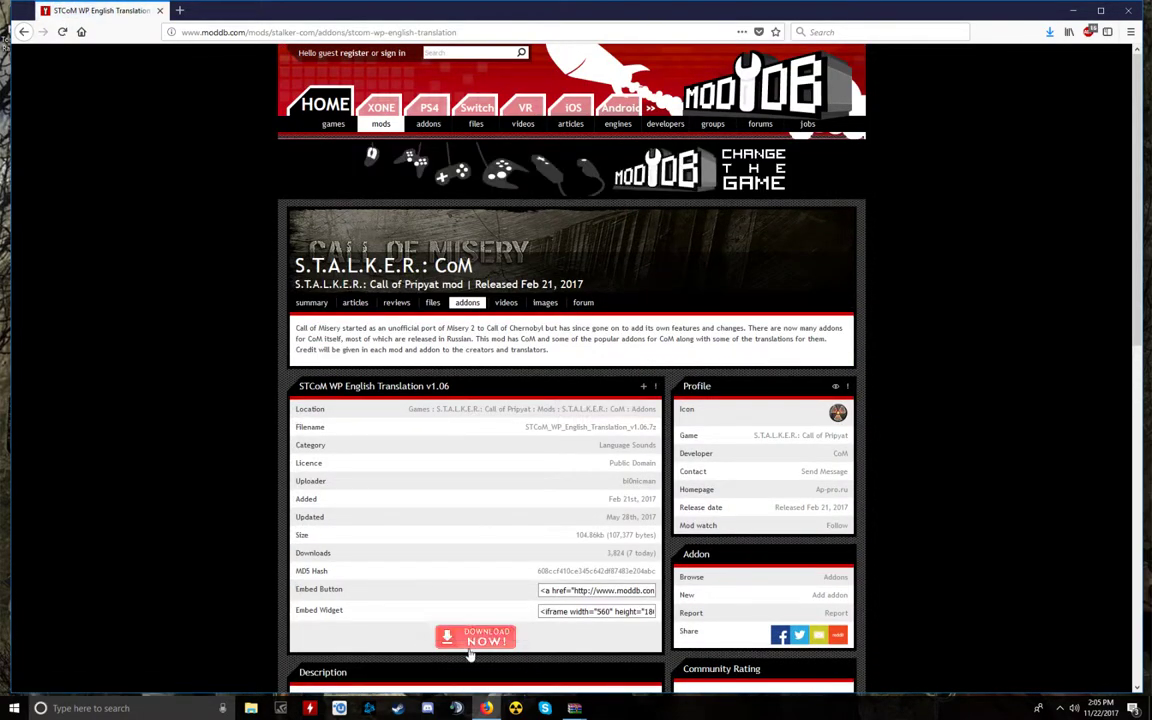
Step: Download STCoM_WP_English_Translation_v1.06.7z, opening it with WinRAR archiver, and dismiss the licence reminder
click(476, 643)
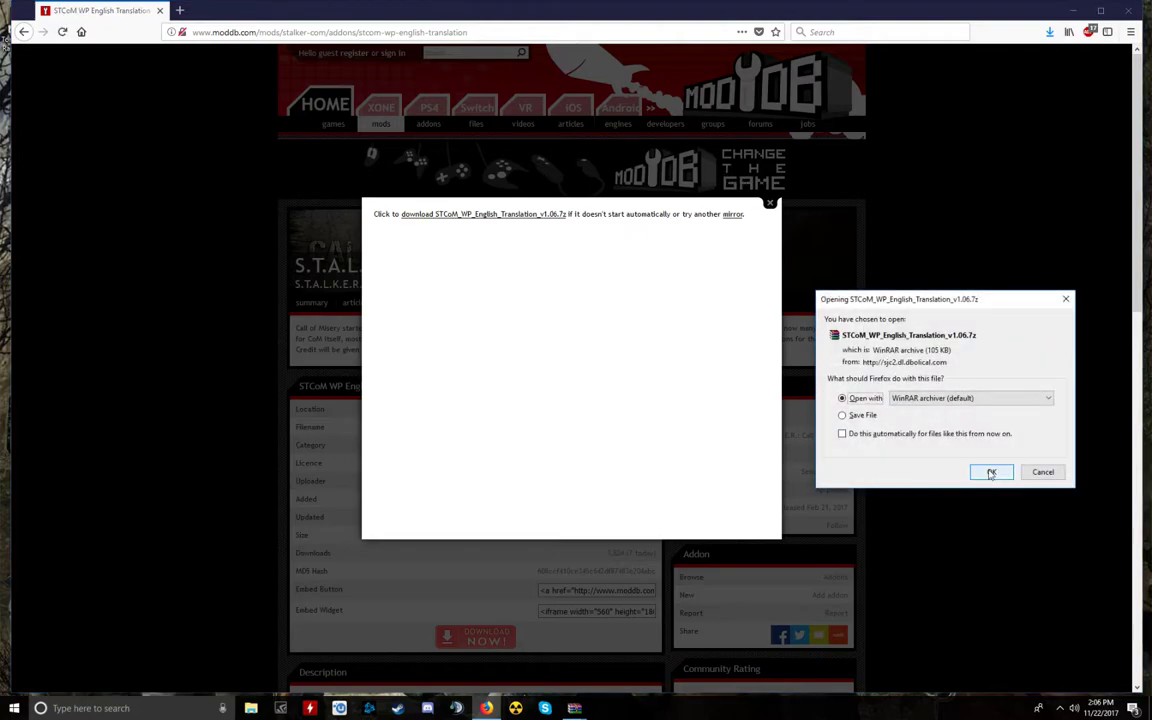
click(991, 473)
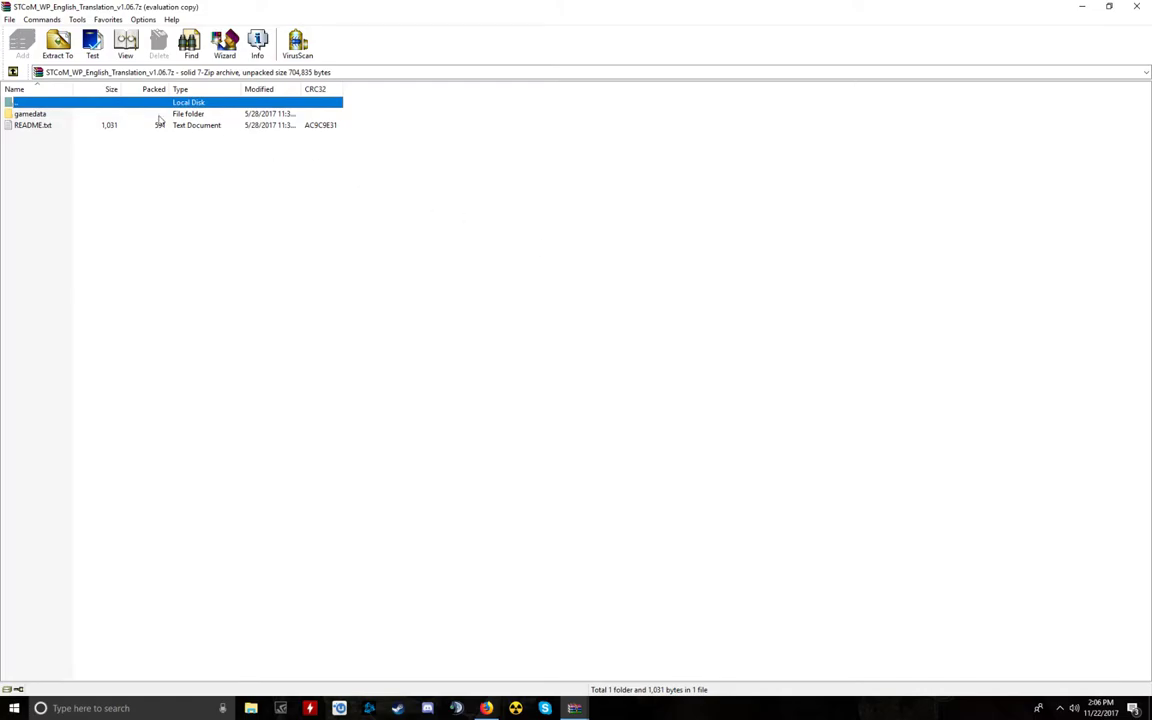
click(668, 304)
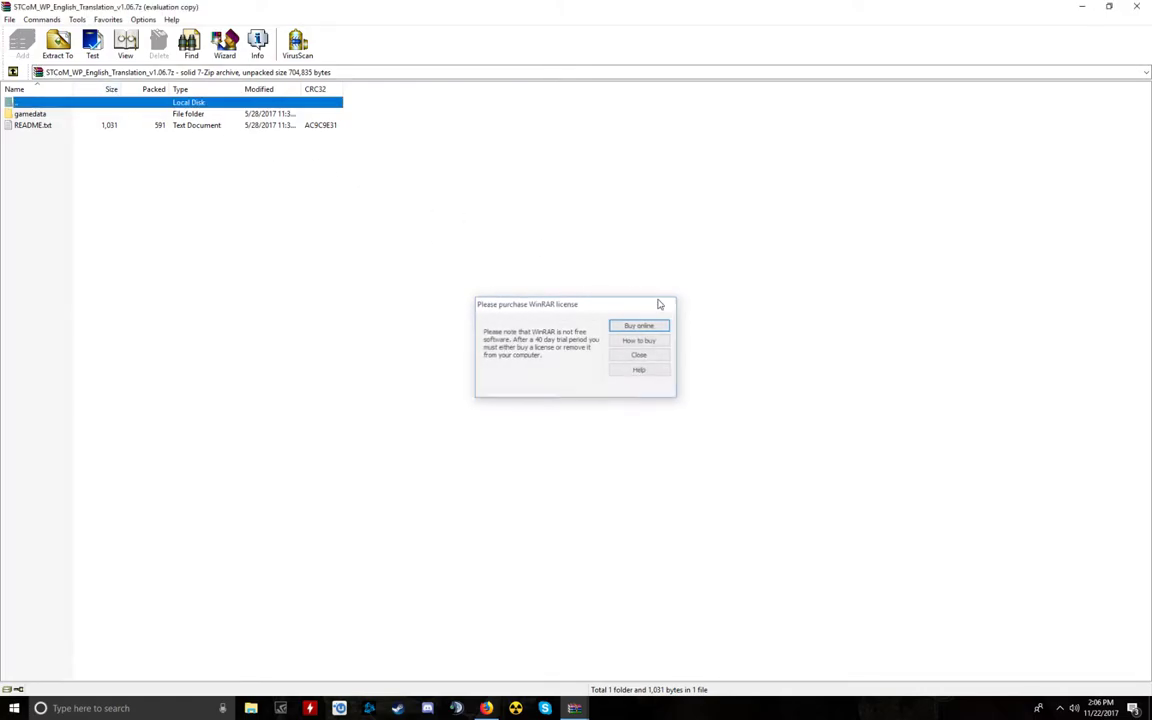
Step: Extract gamedata and README.txt from the English translation archive to D:\GAMES\steamapps\common\S.T.A.L.K.E.R. - Call of Chernobyl
drag(55, 100, 55, 132)
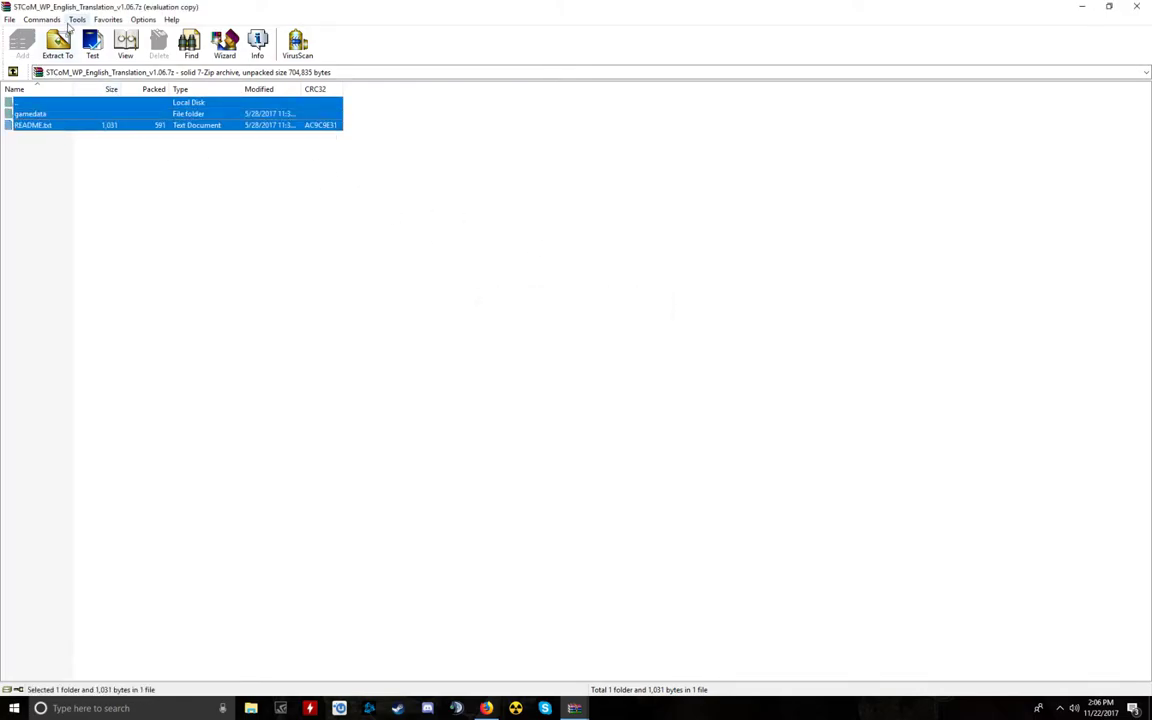
click(62, 42)
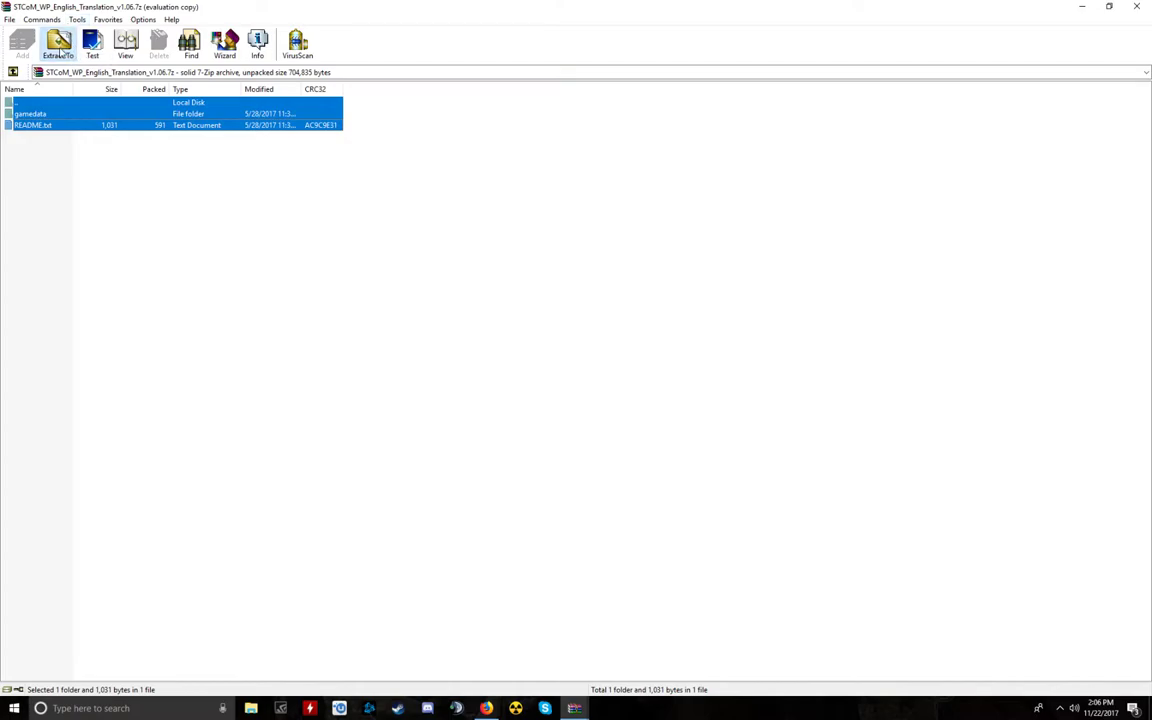
click(636, 398)
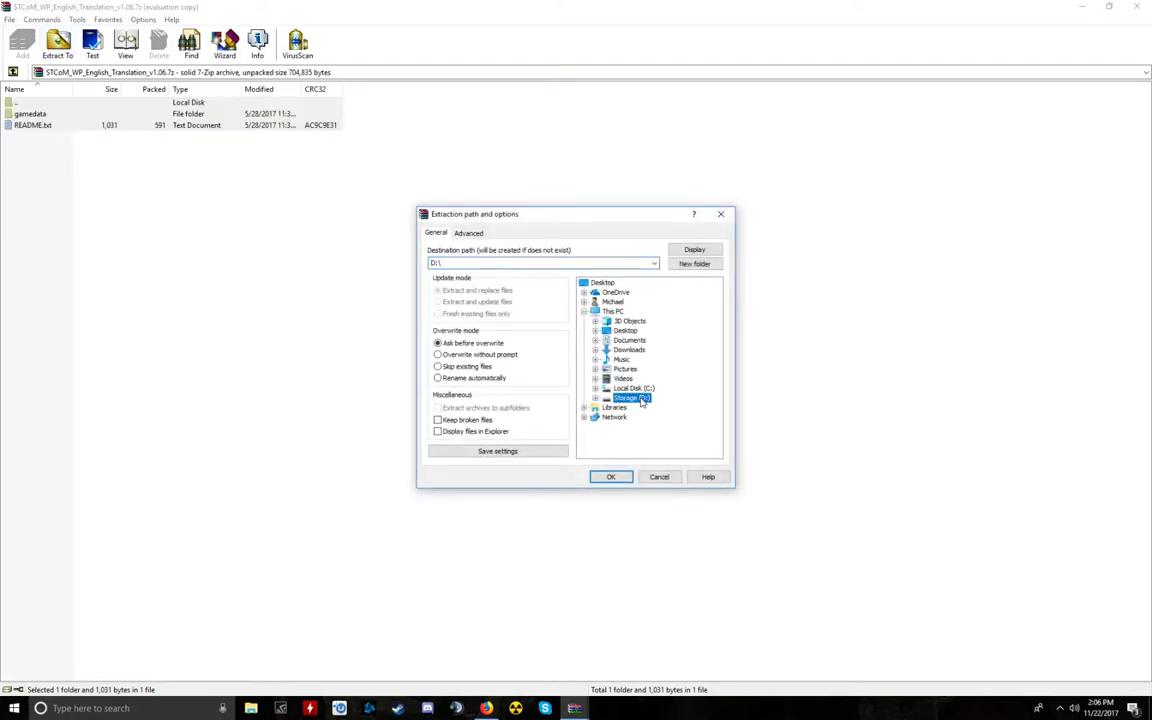
double_click(640, 400)
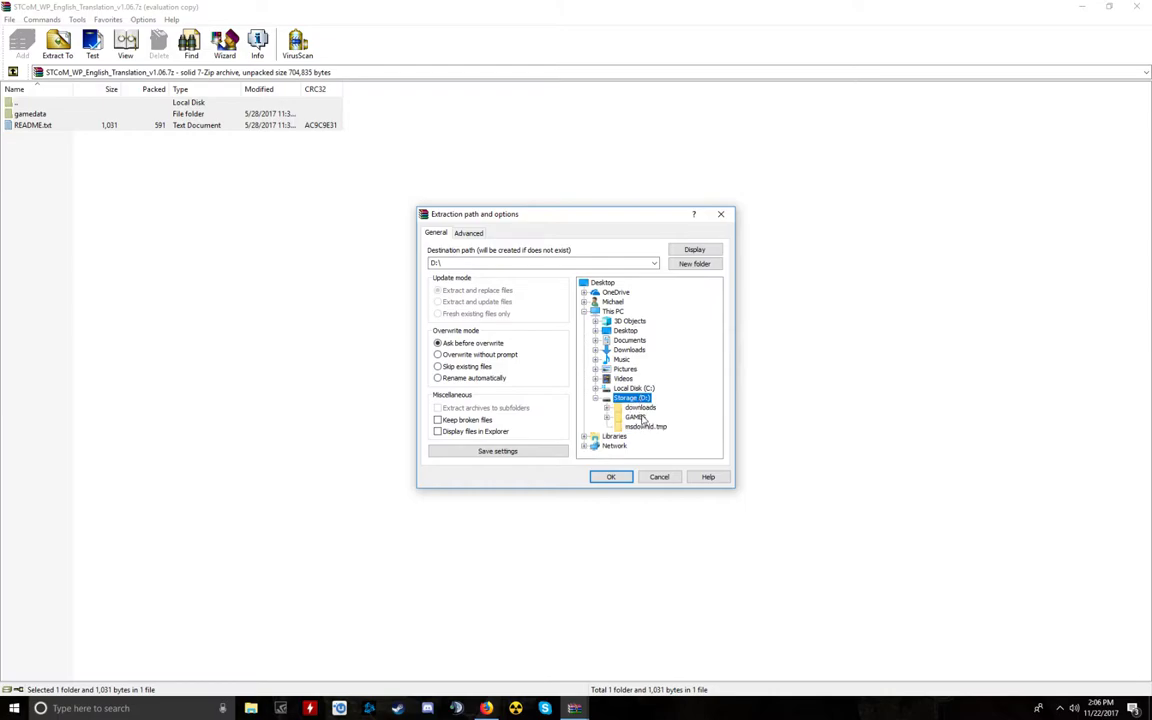
click(638, 417)
double_click(640, 418)
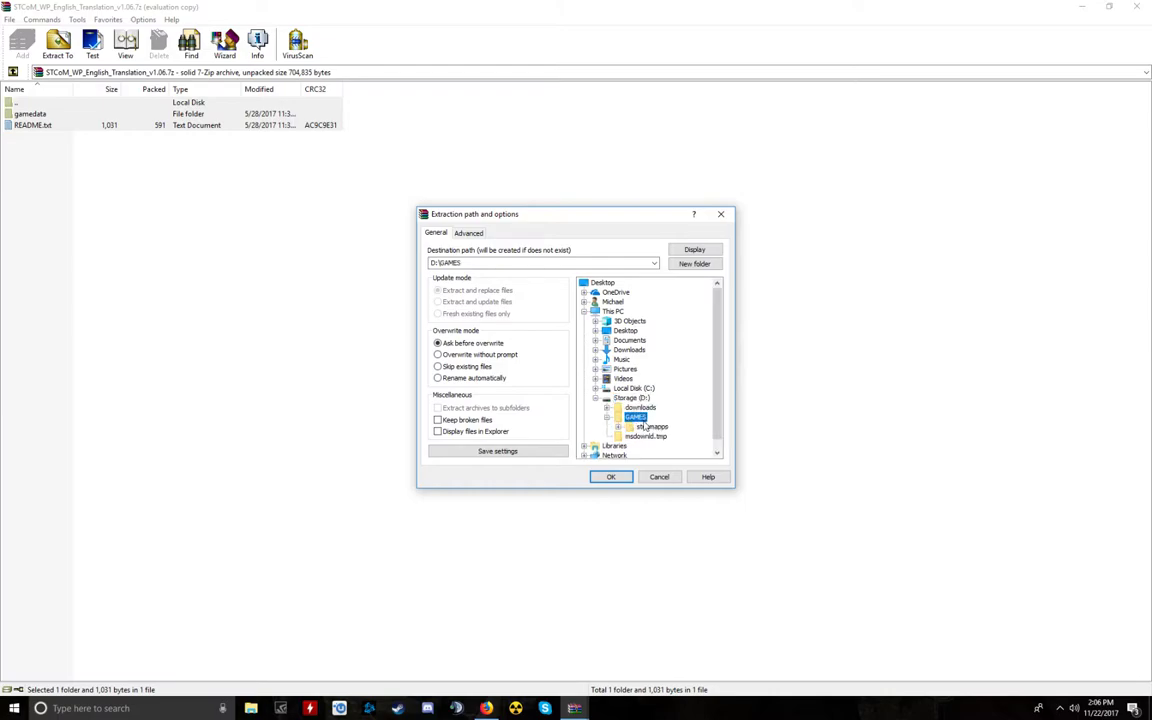
click(651, 427)
double_click(650, 427)
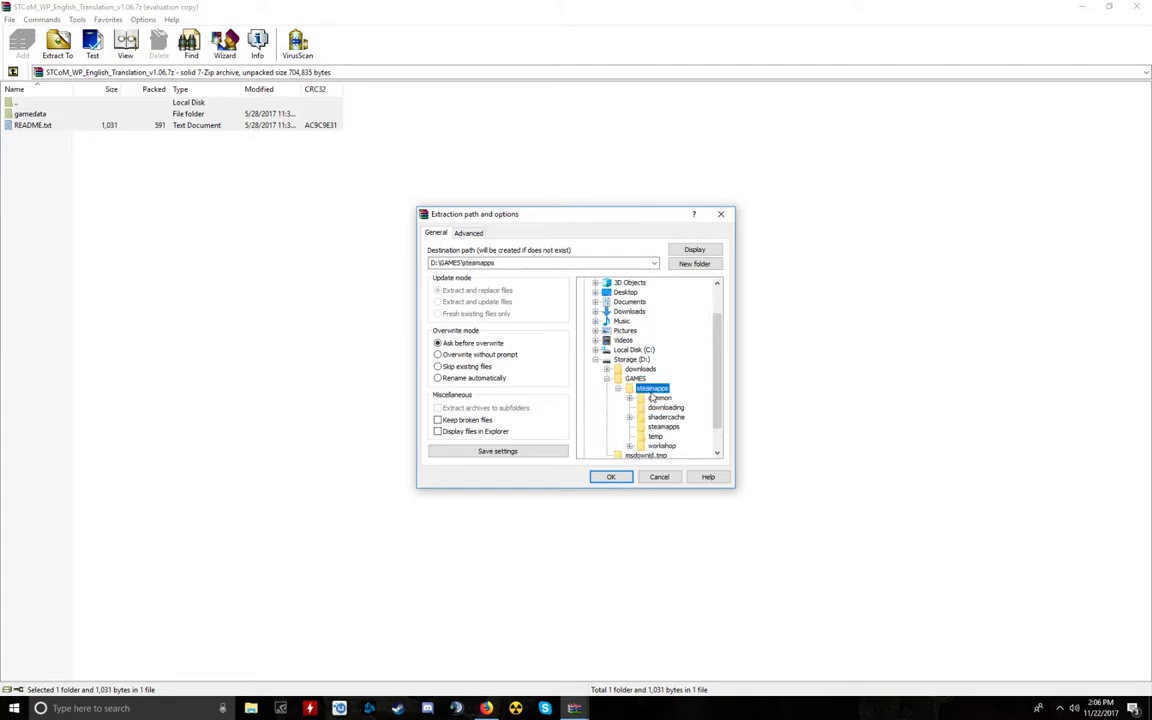
double_click(652, 398)
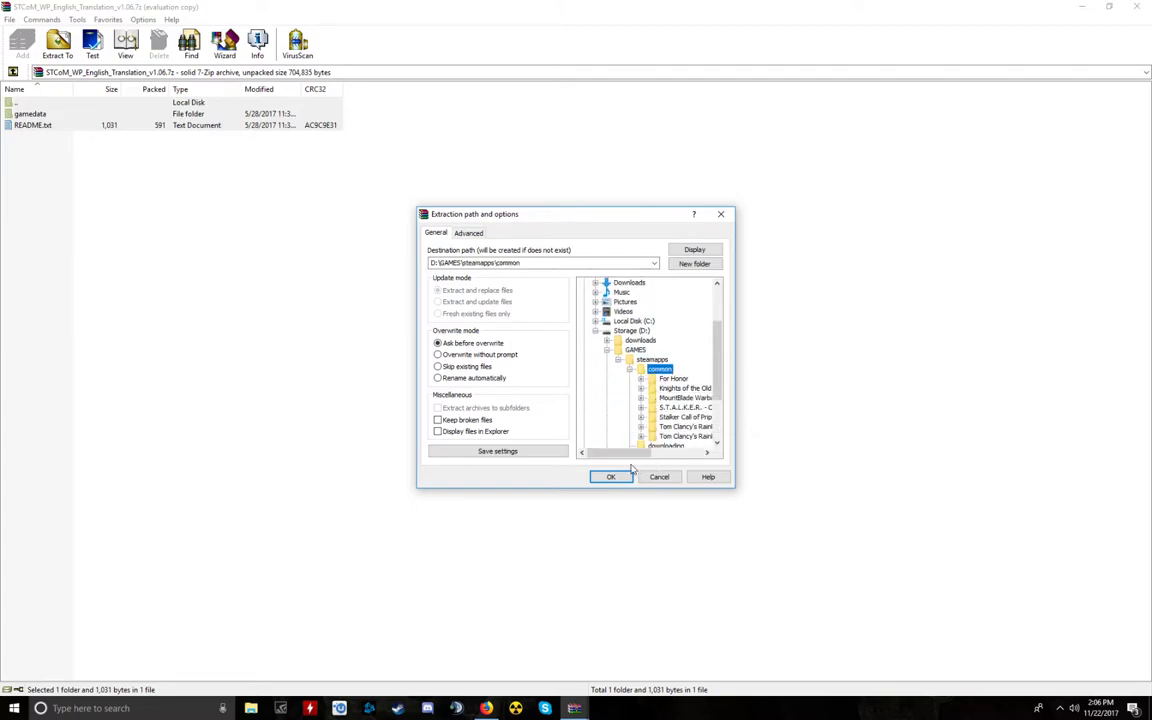
drag(638, 453, 670, 455)
double_click(640, 407)
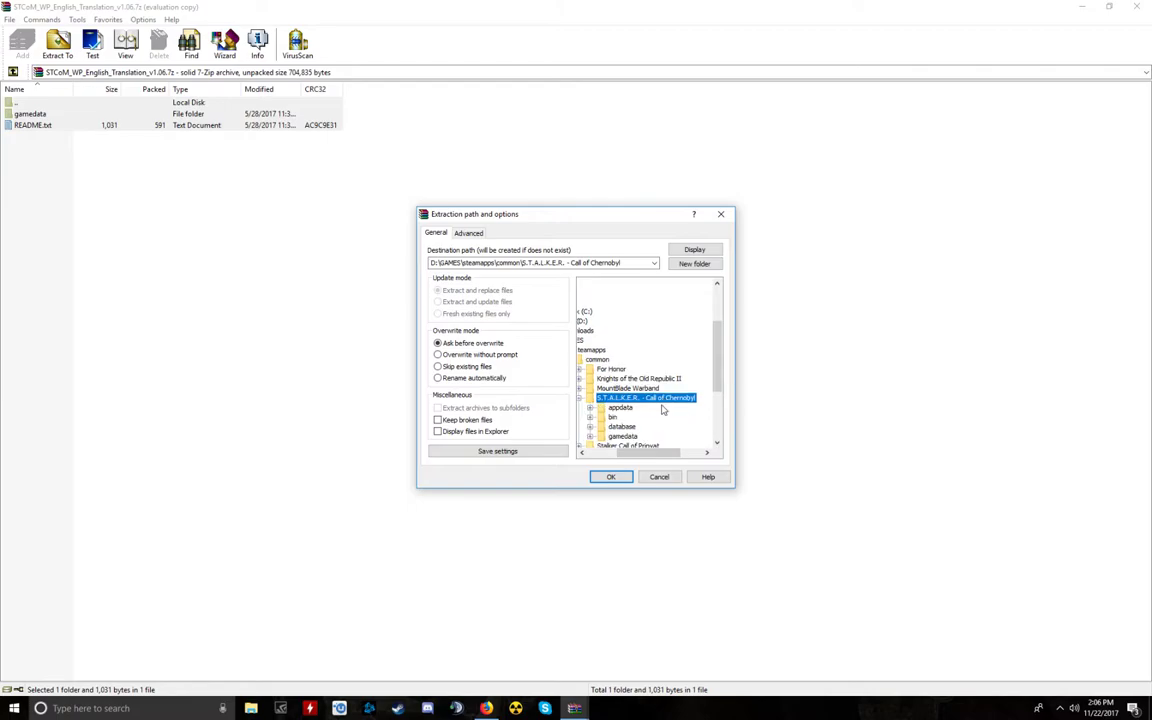
click(611, 477)
click(555, 413)
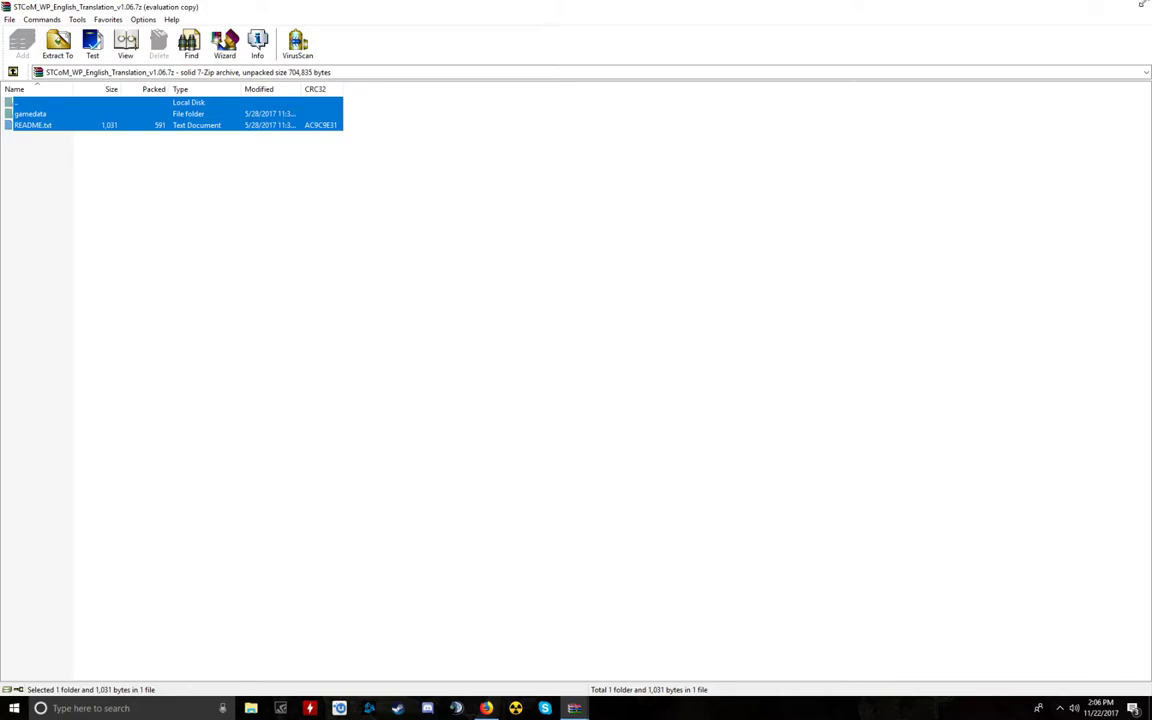
Step: Close the English translation archive and the browser window showing its ModDB page
click(1141, 4)
click(768, 198)
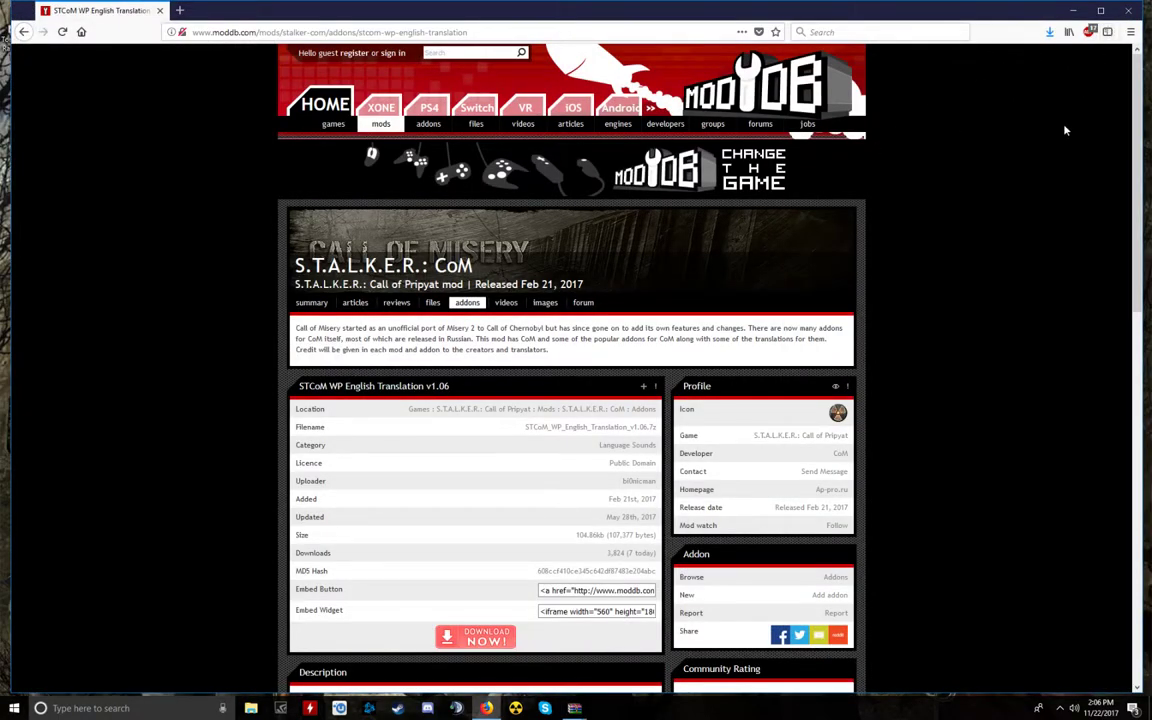
click(1140, 9)
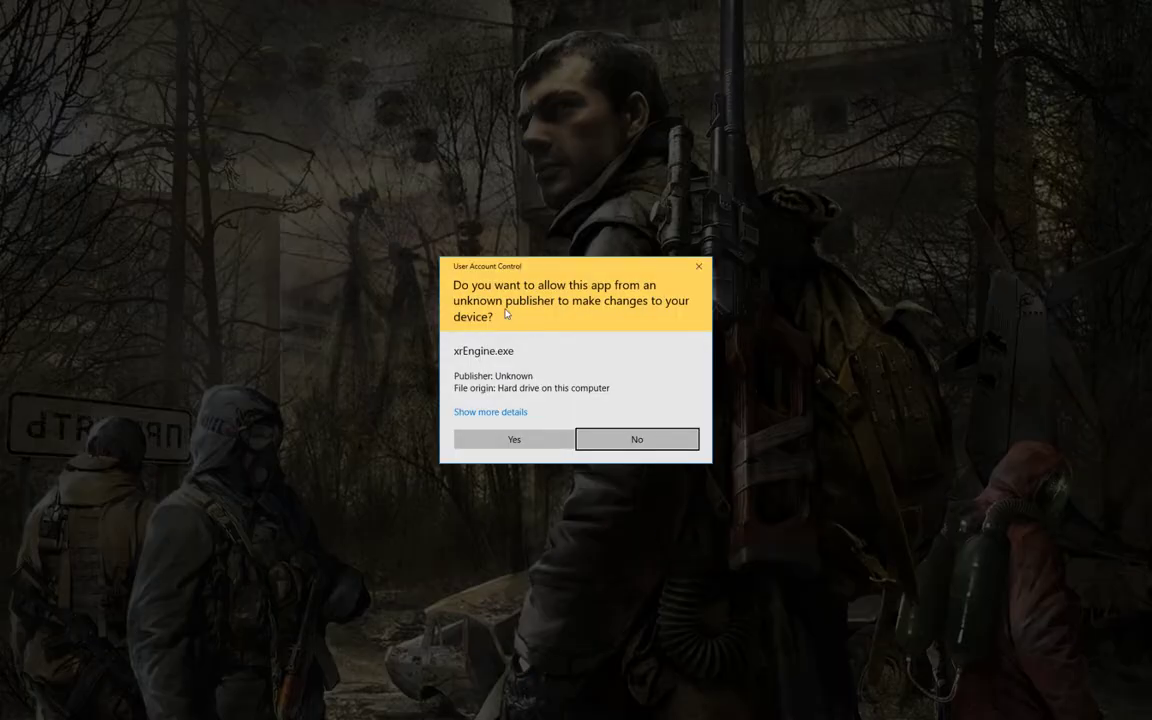
Step: Allow xrEngine.exe to make changes to the device and start a new game in the Freedom faction
click(522, 439)
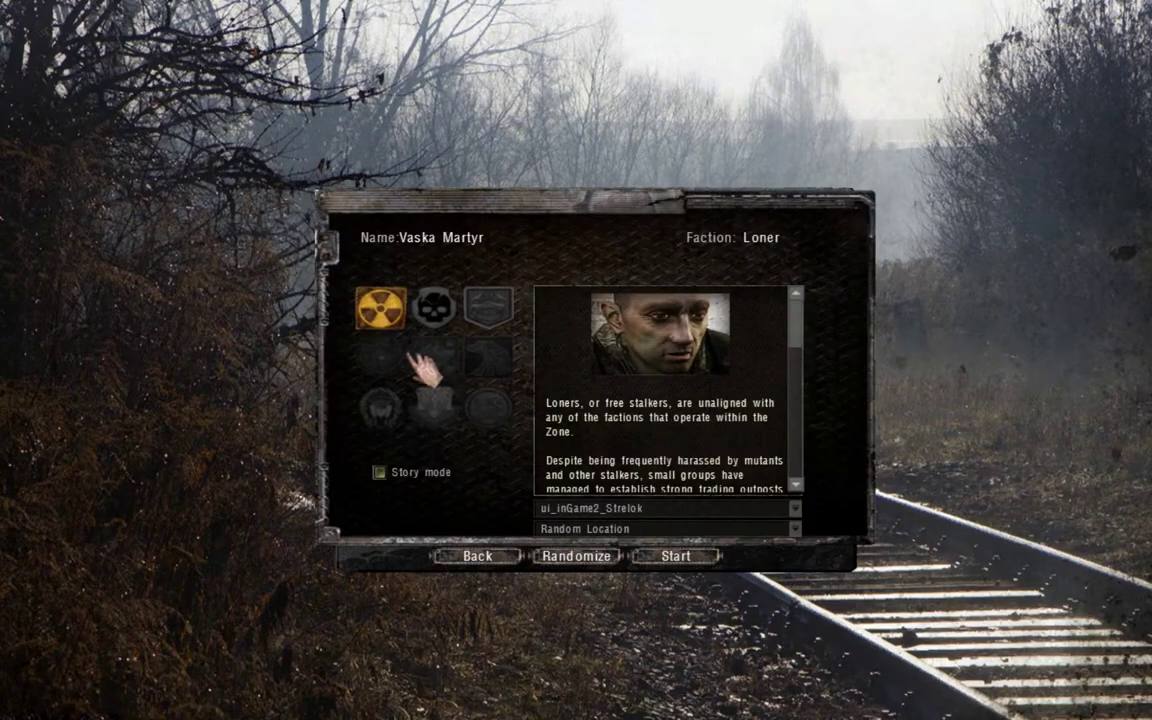
click(433, 358)
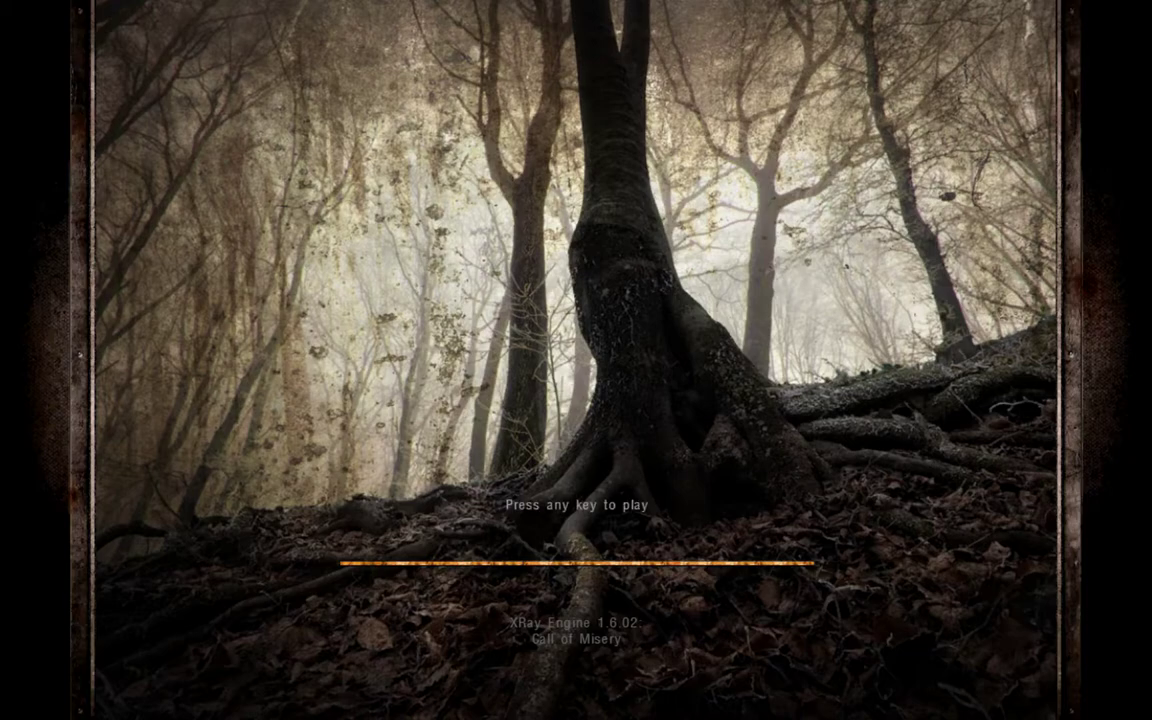
key(space)
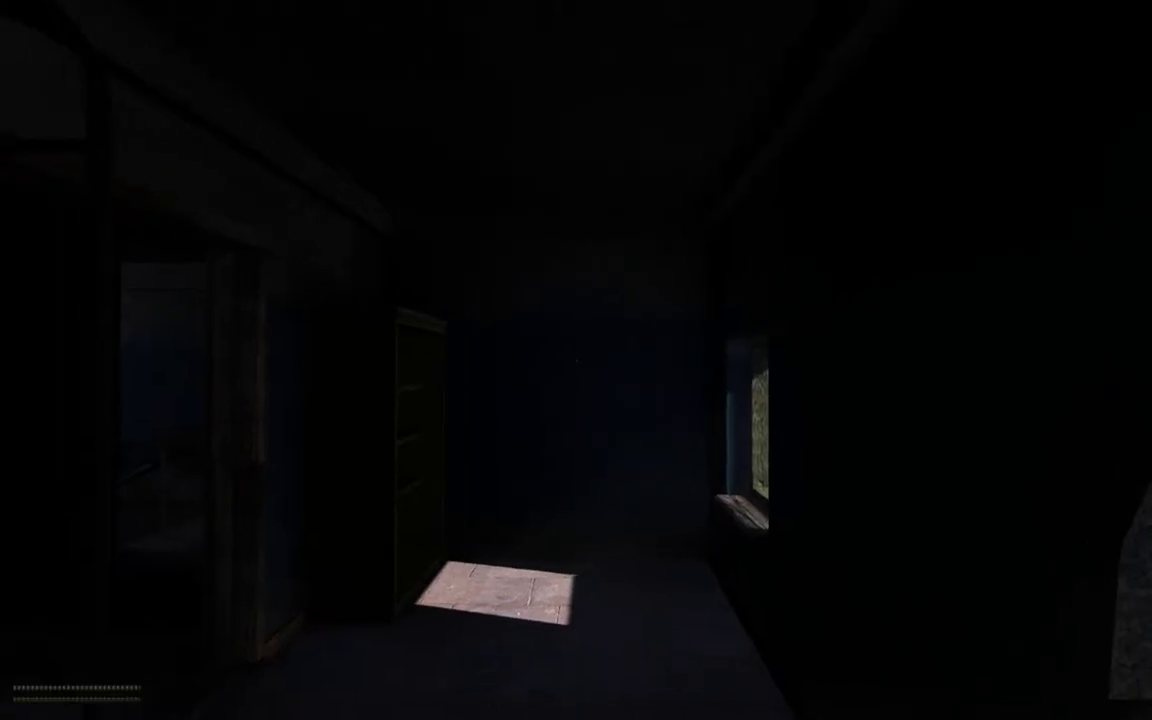
key(w)
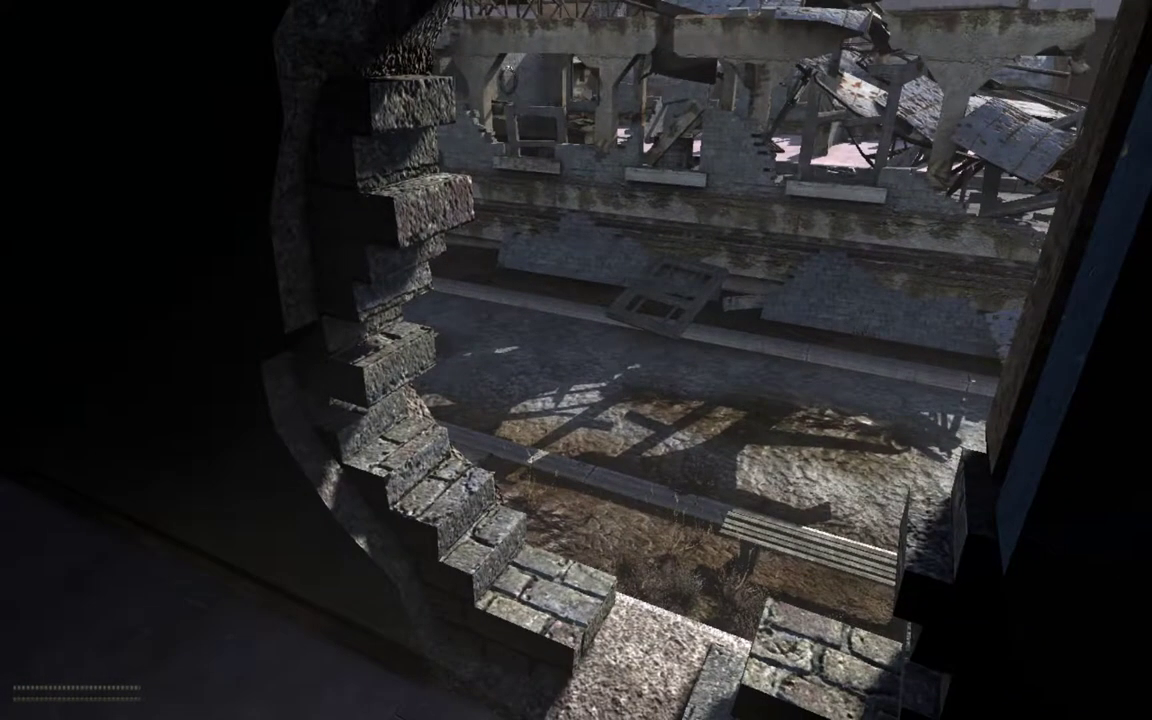
key(c)
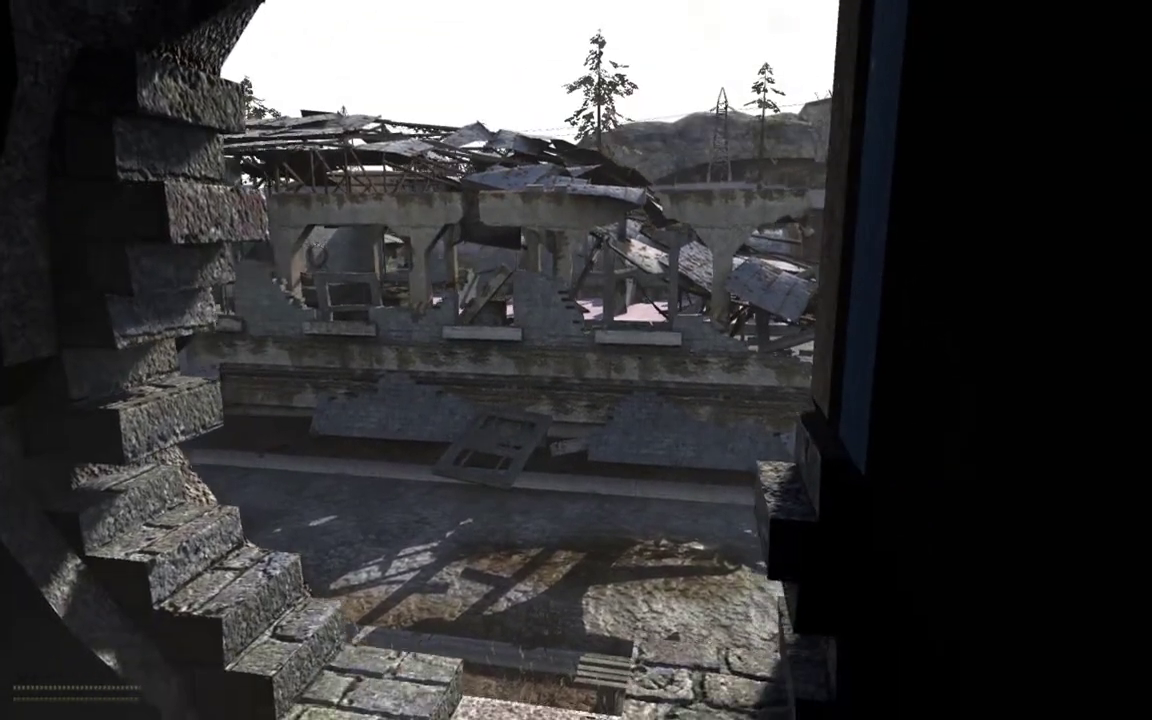
key(w)
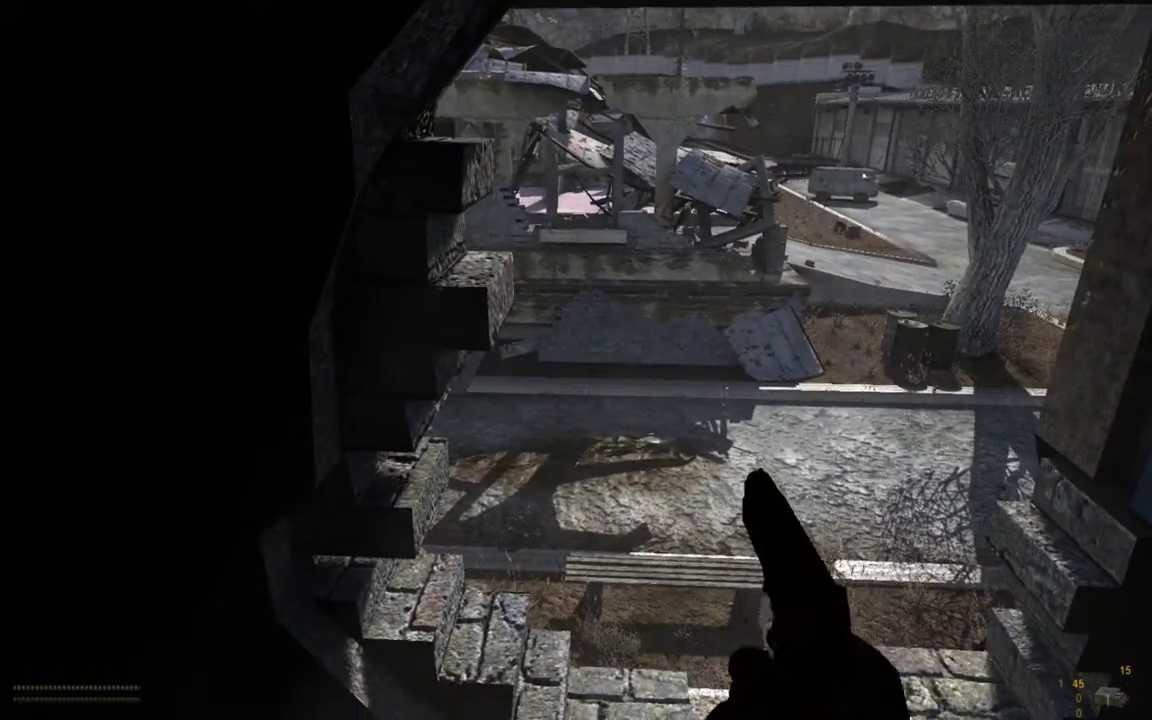
mouse_move(576, 360)
key(s)
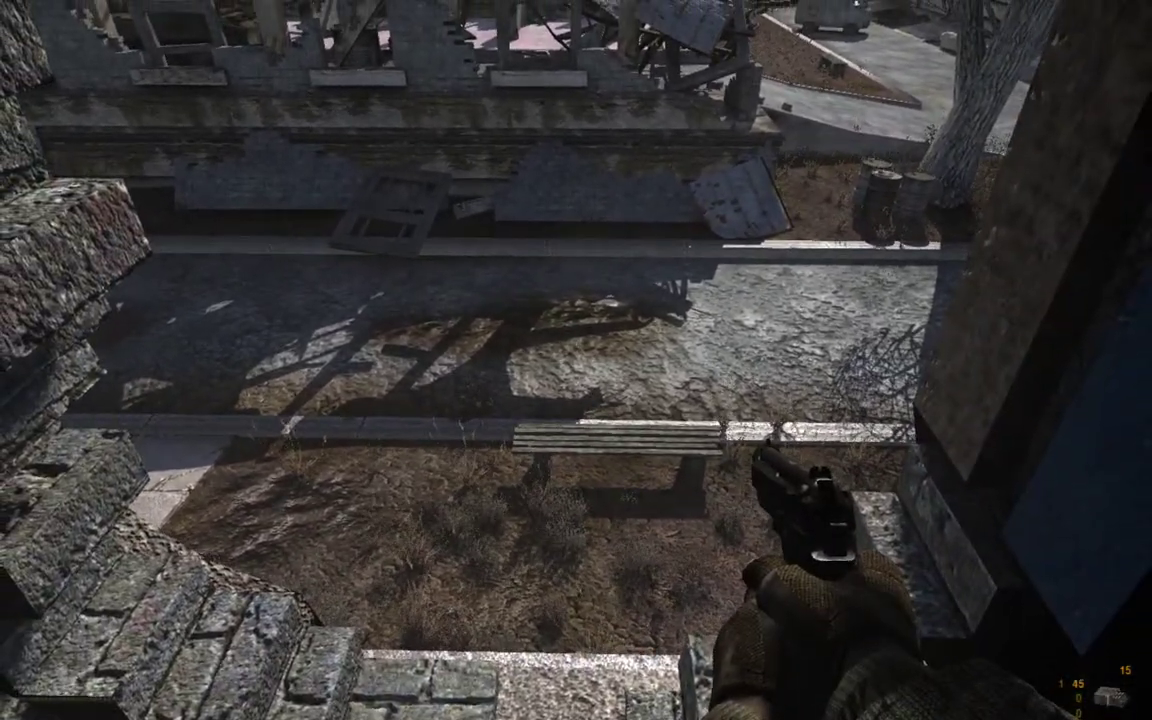
Step: Examine the character's equipped weapons and carried items in the inventory
key(i)
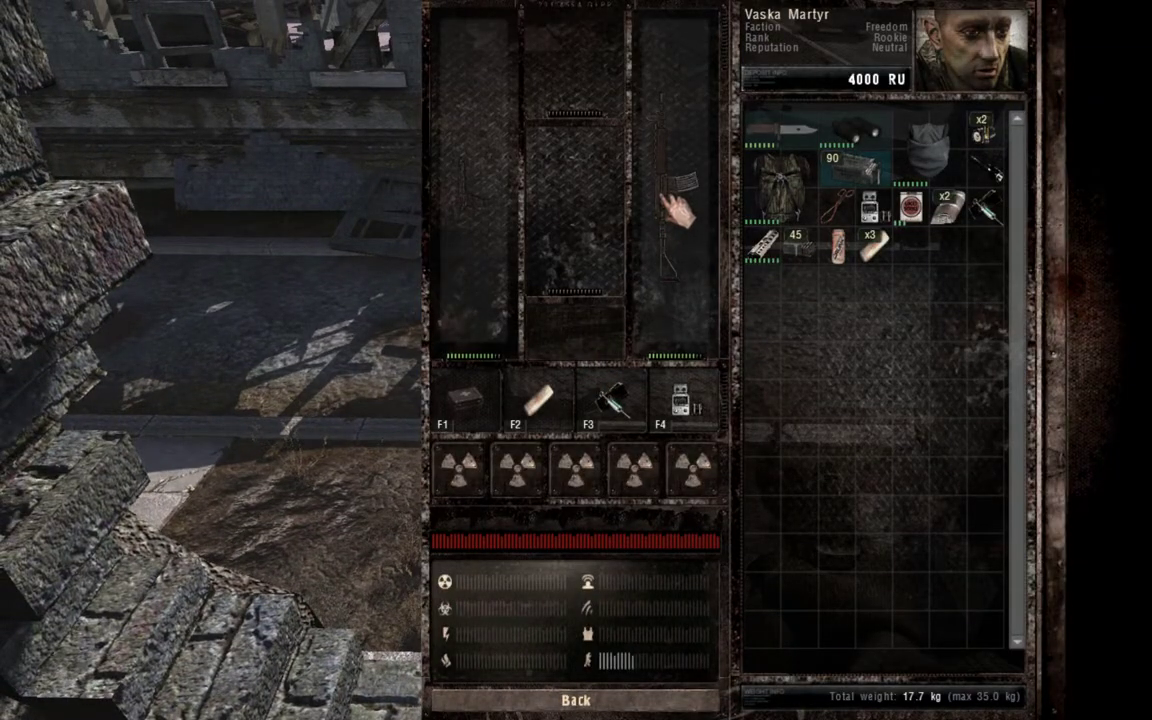
mouse_move(676, 208)
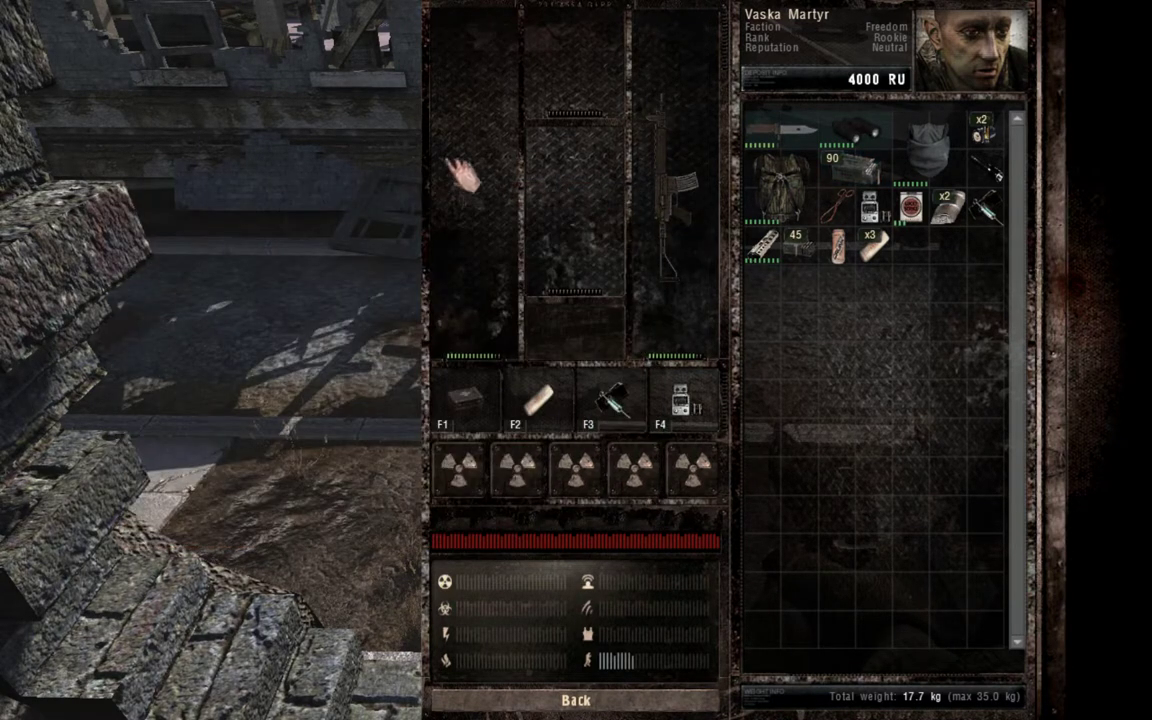
key(i)
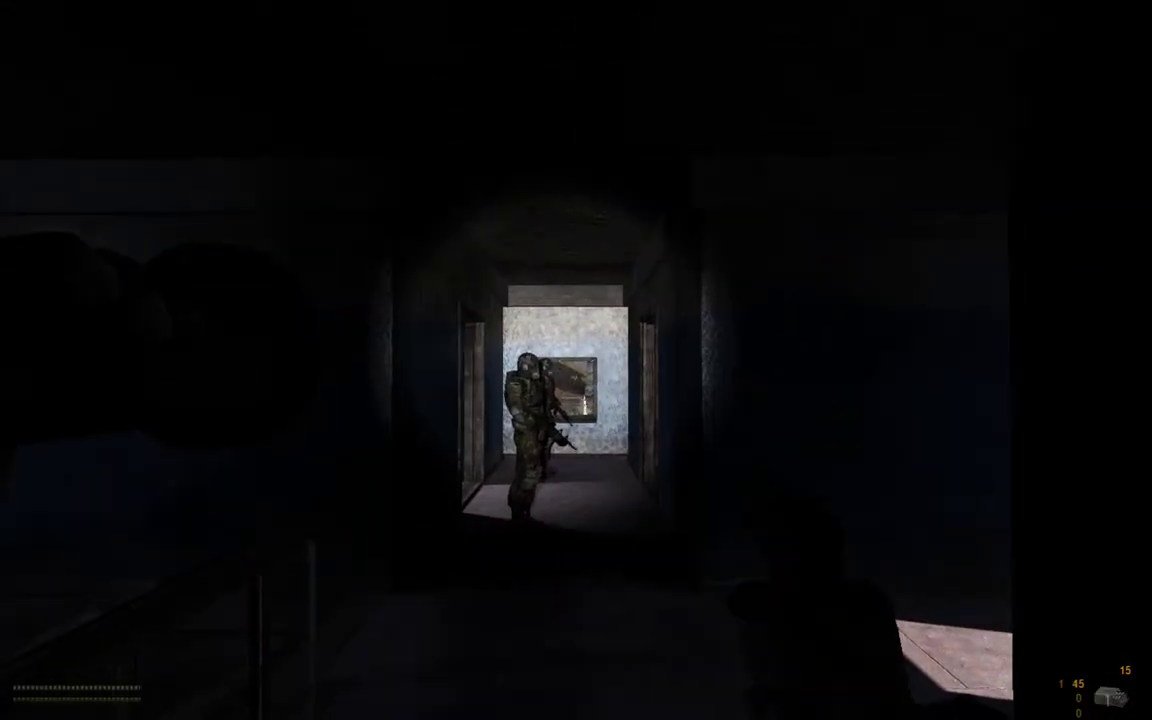
key(l)
click(576, 360)
click(576, 360)
click(576, 360)
click(576, 360)
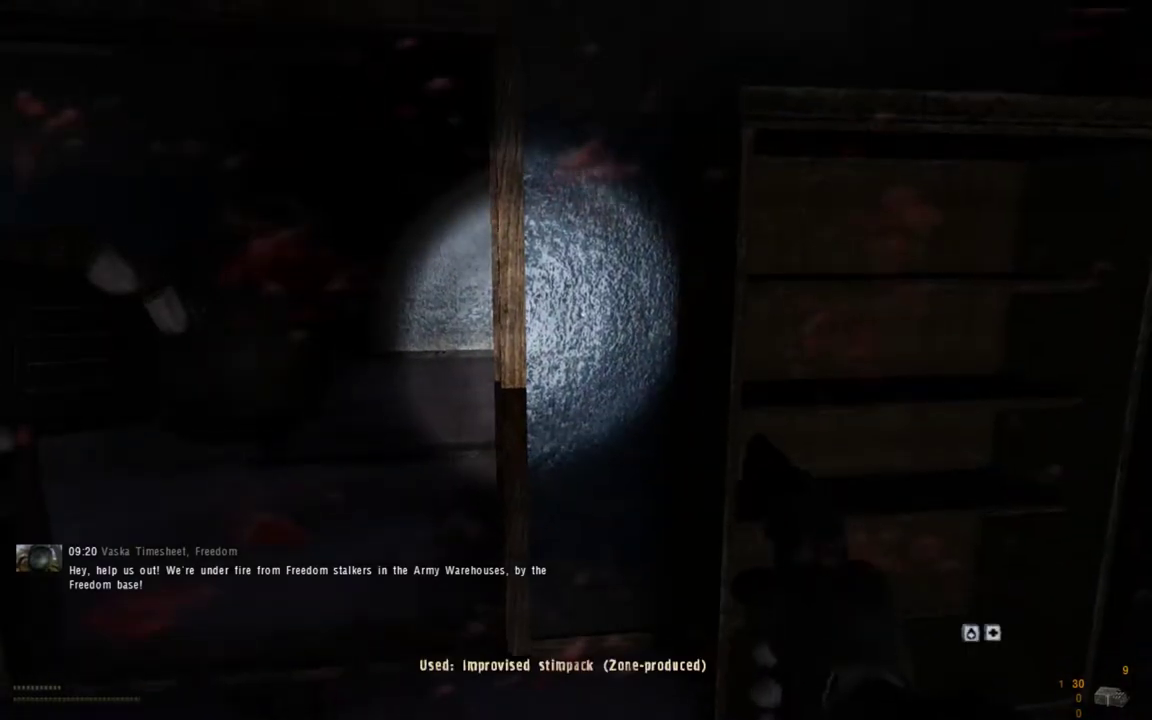
key(w)
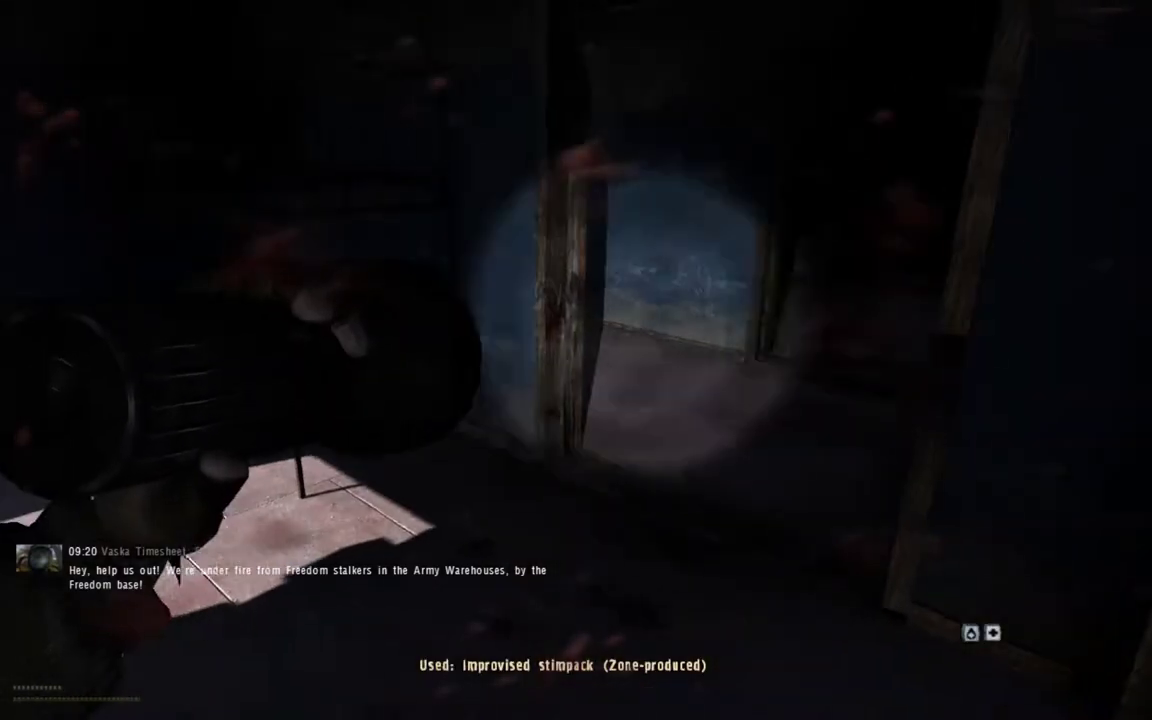
key(d)
key(q)
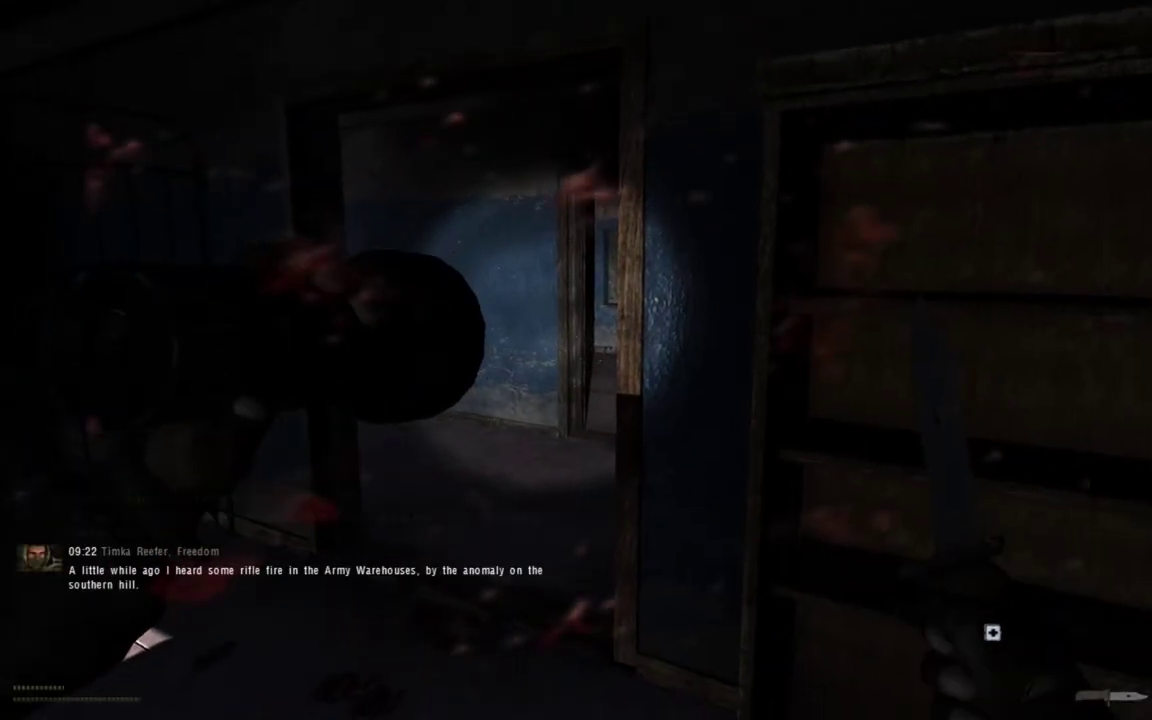
key(F2)
key(w)
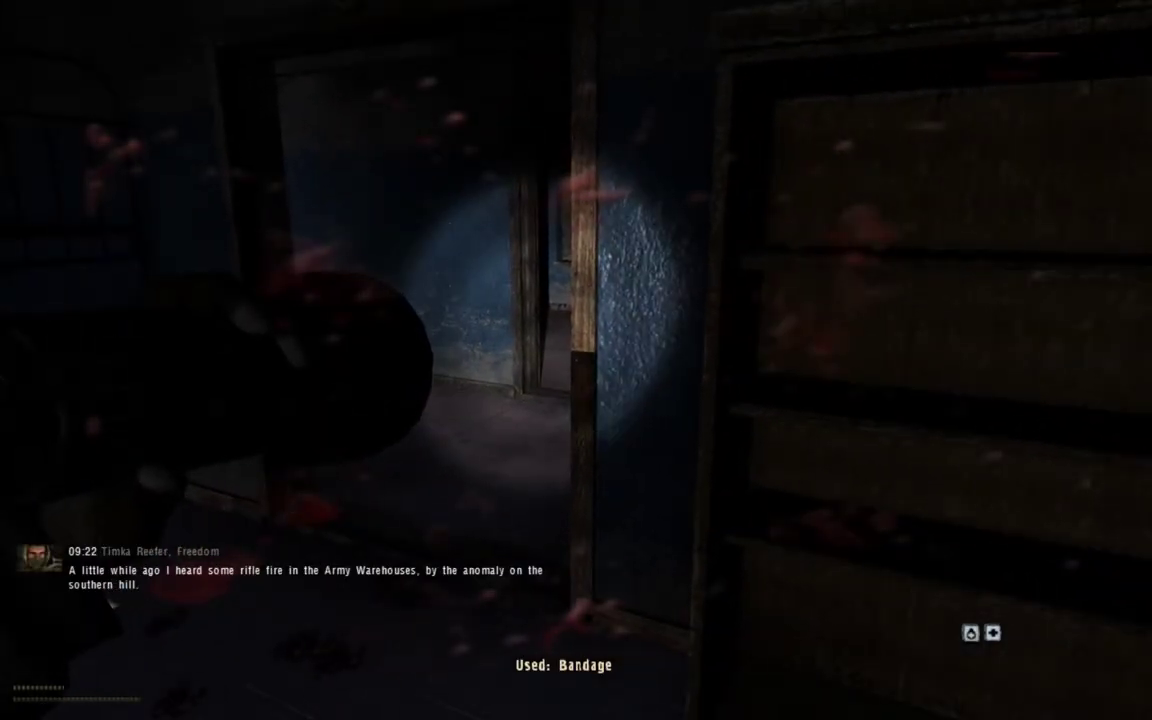
key(w)
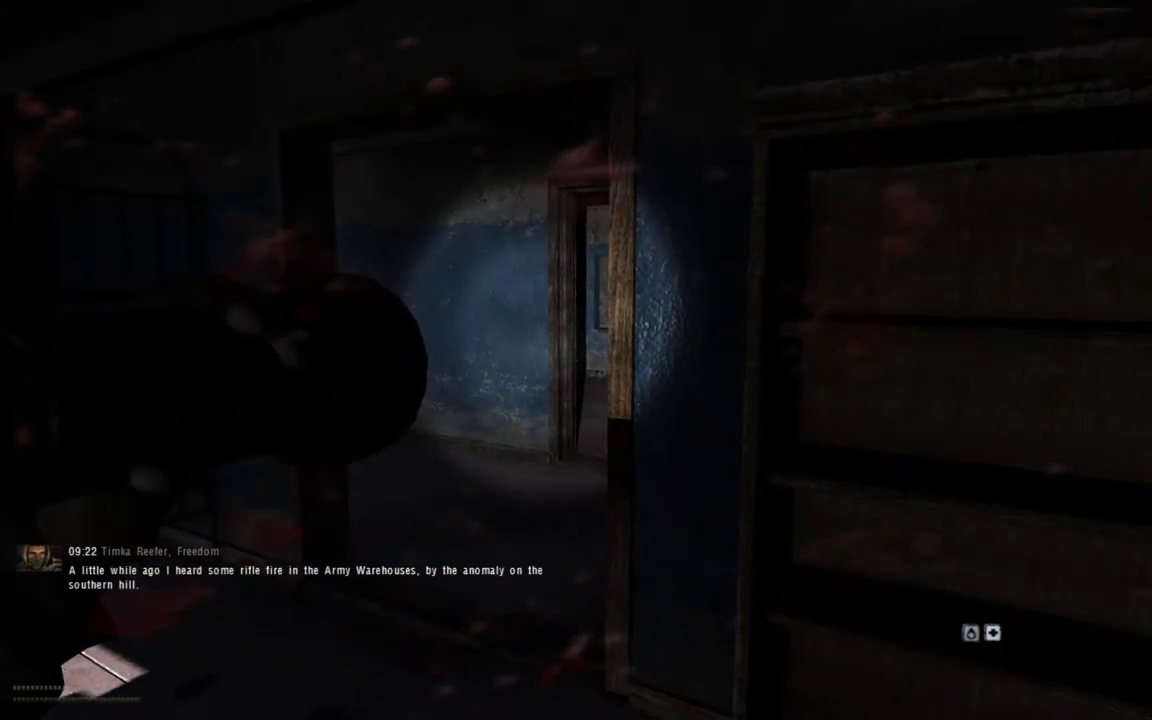
key(2)
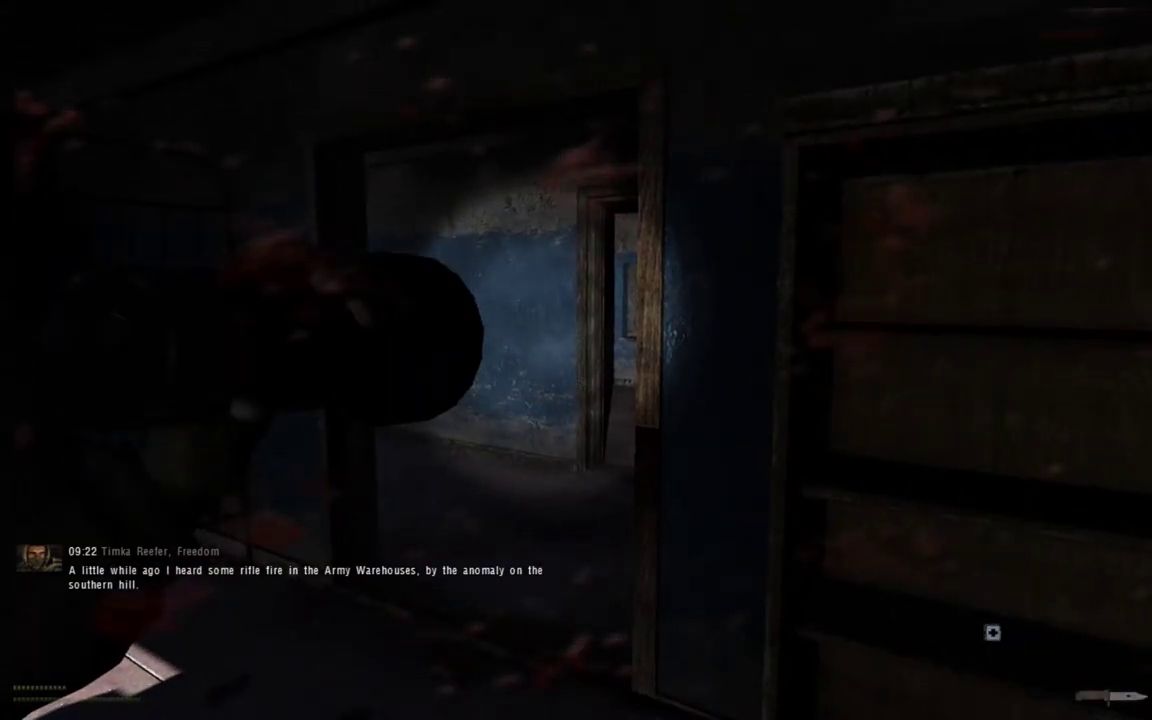
key(d)
key(d)
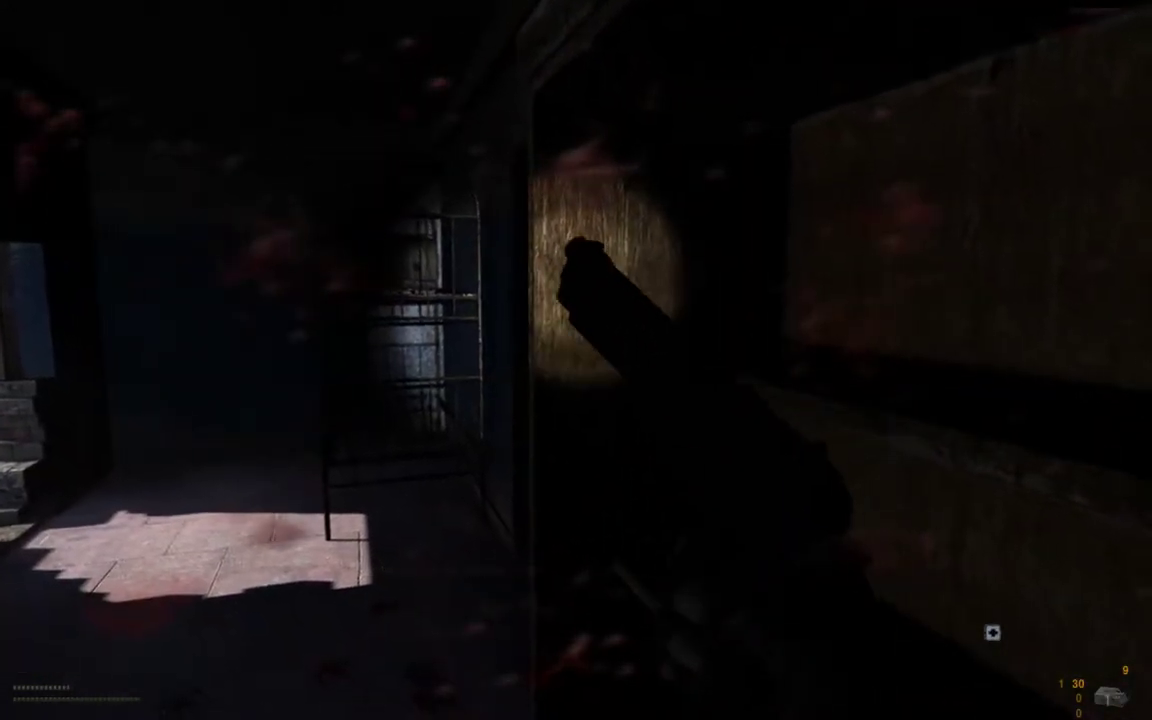
key(l)
key(r)
key(w)
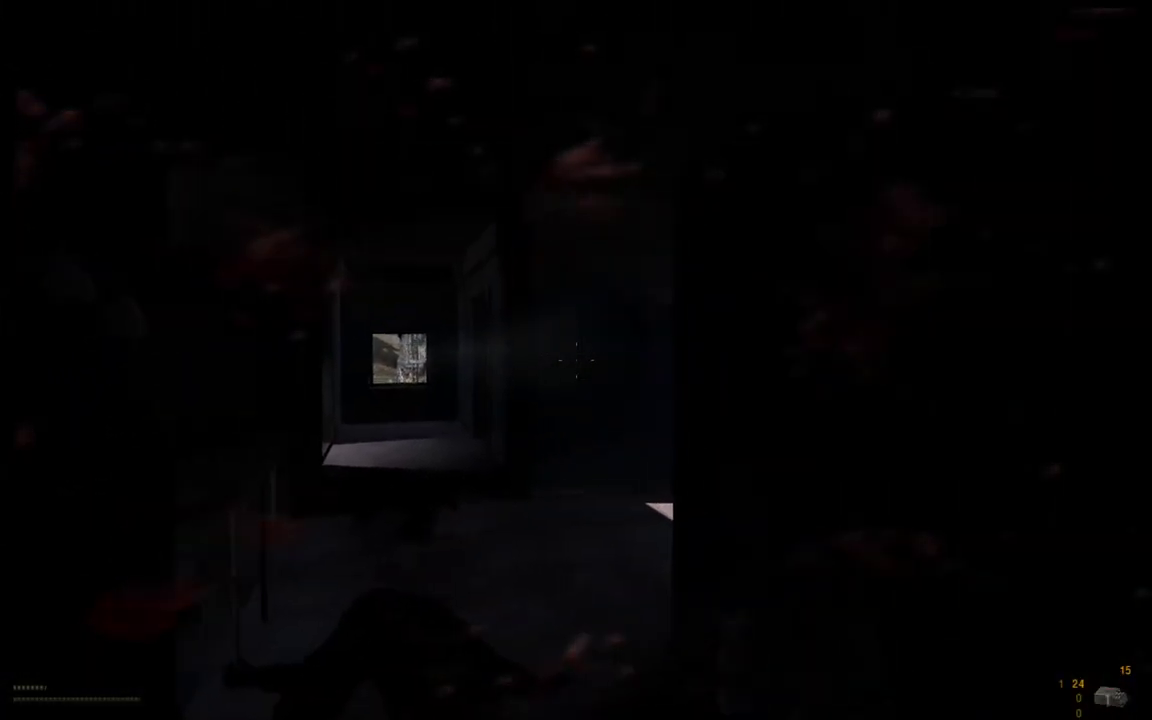
key(f)
key(w)
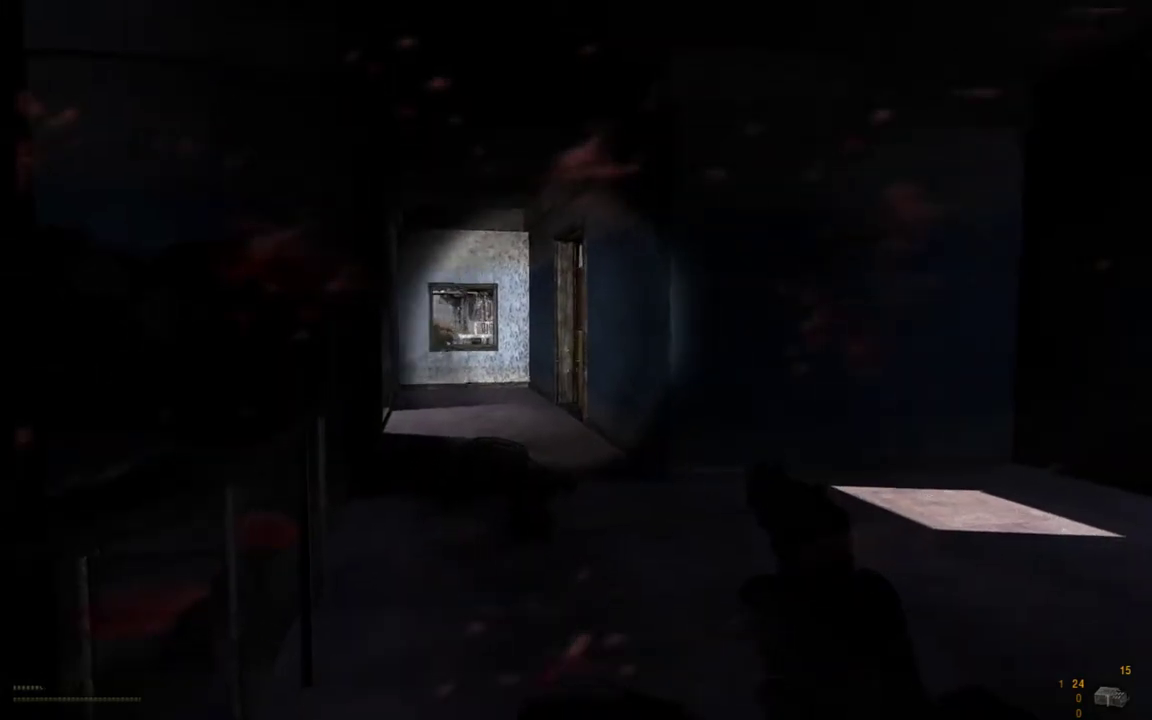
key(s)
key(F1)
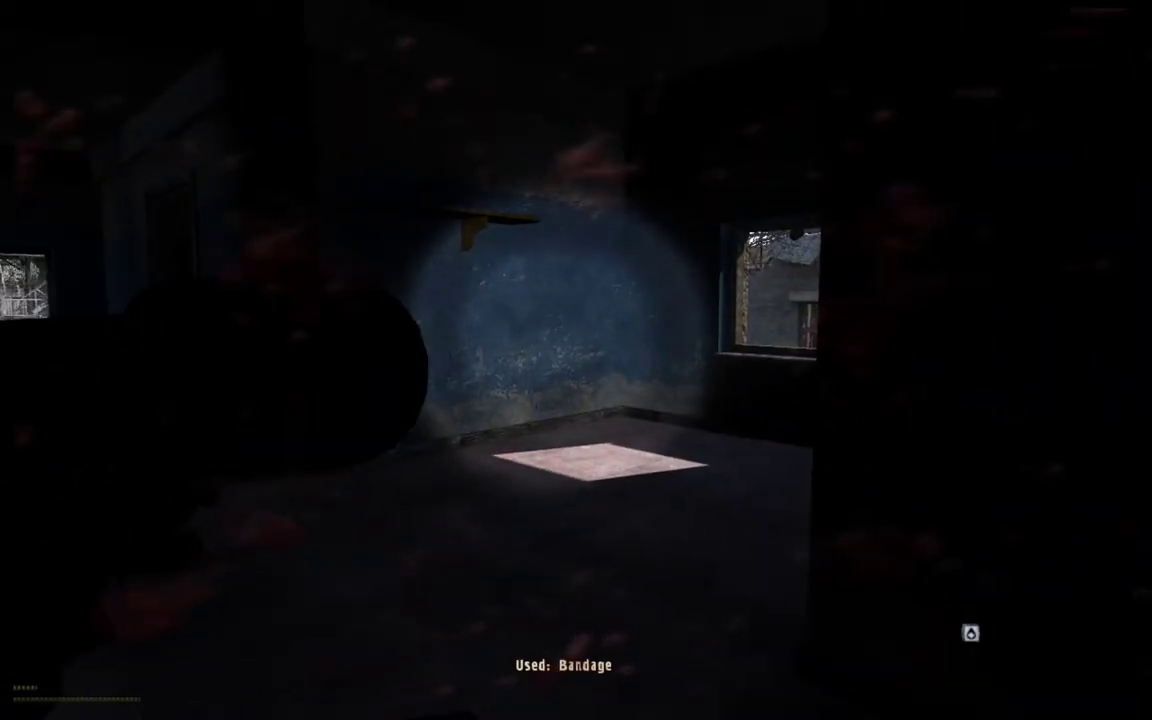
Step: Check the remaining supplies and ammunition in the inventory, then return to the game
key(i)
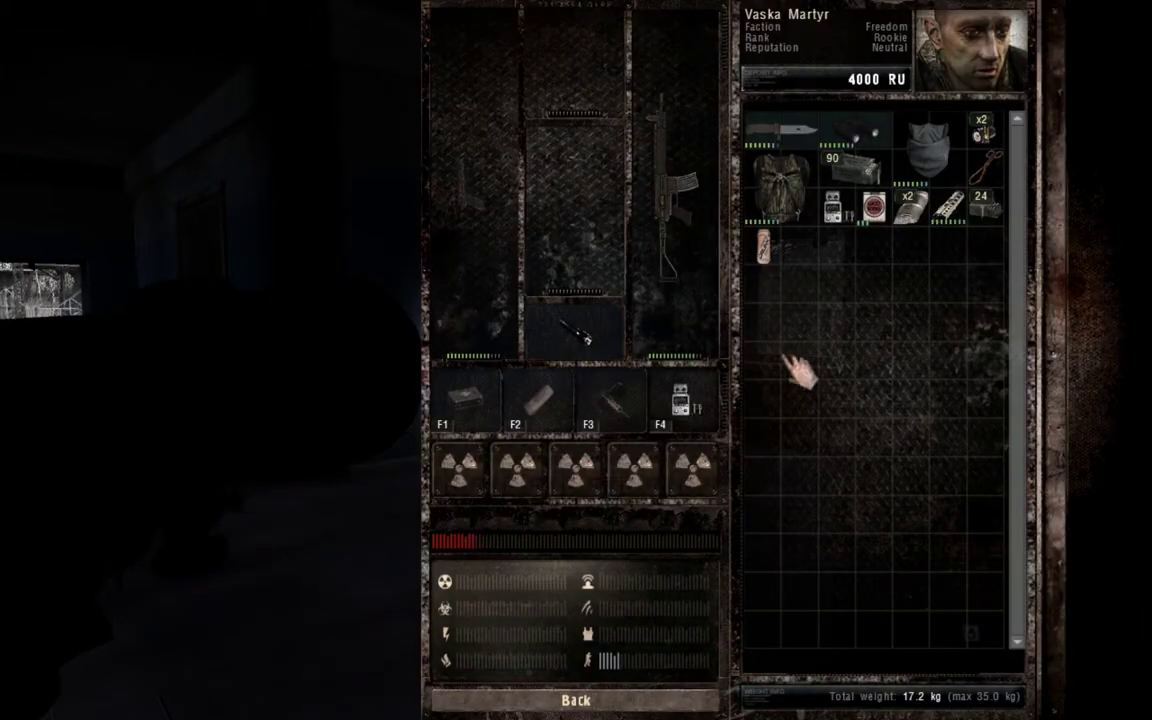
key(l)
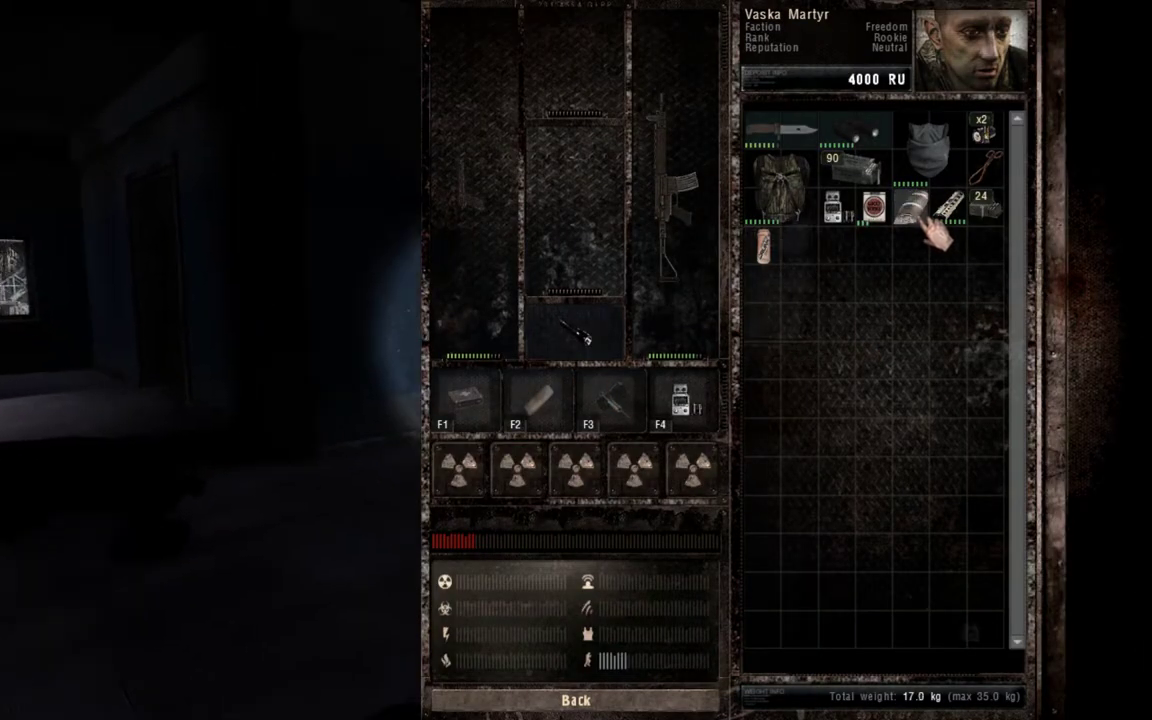
key(i)
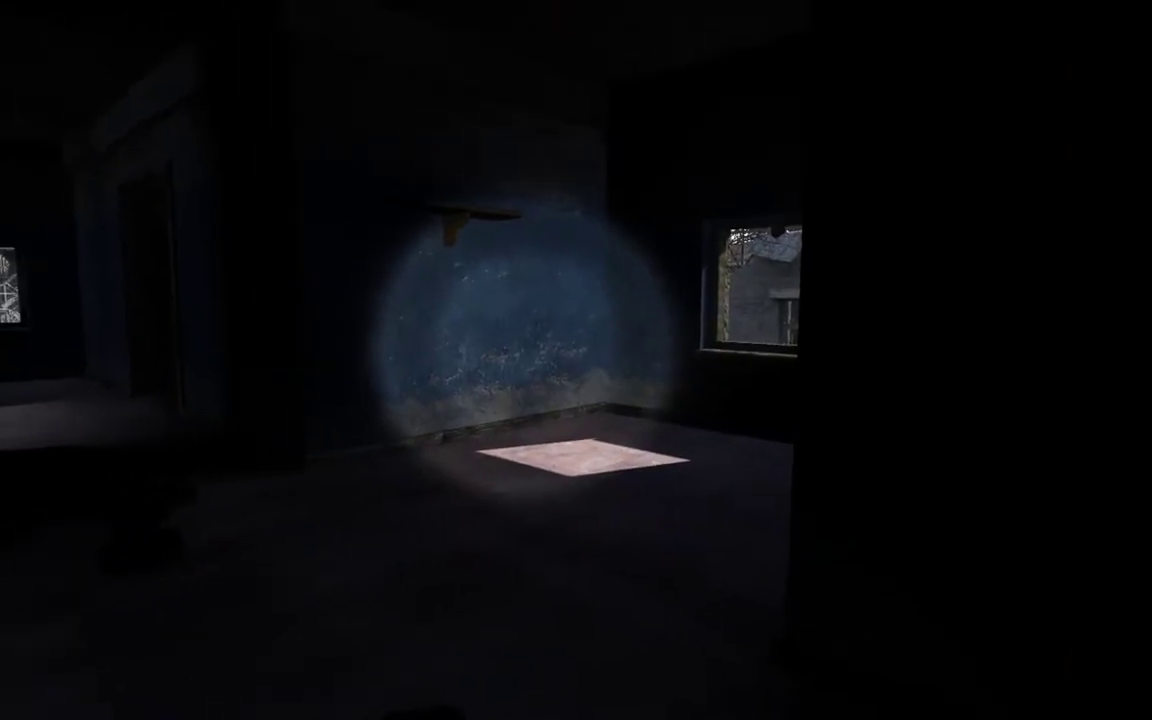